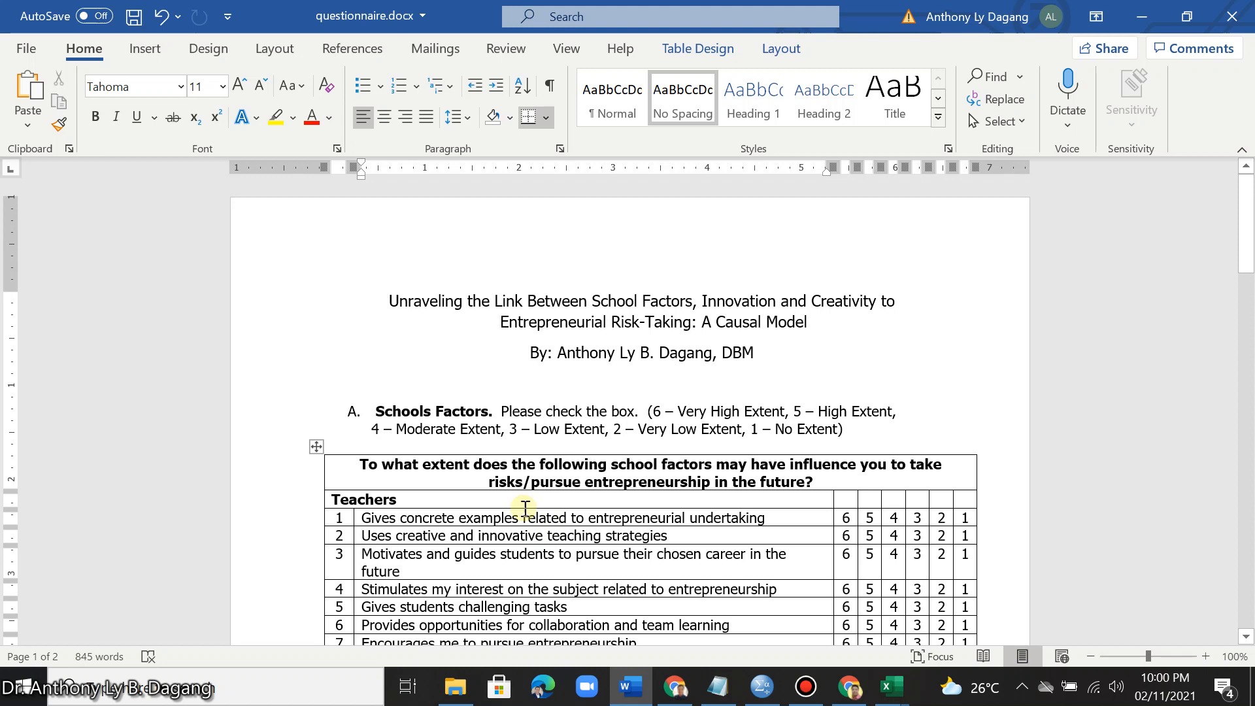
# Examine the questionnaire's Schools Factors section, including the numbered items 1 to 7 under Teachers.
pyautogui.scroll(-3, 525, 508)
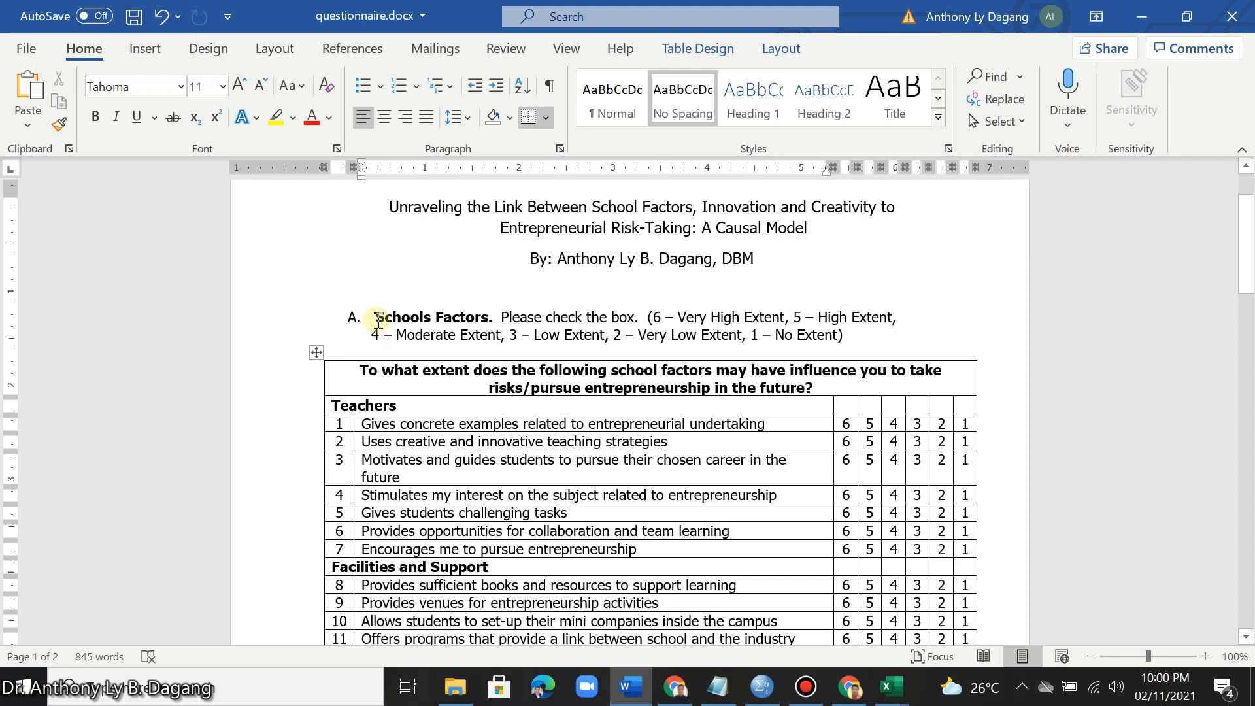
pyautogui.moveTo(378, 320); pyautogui.dragTo(491, 320)
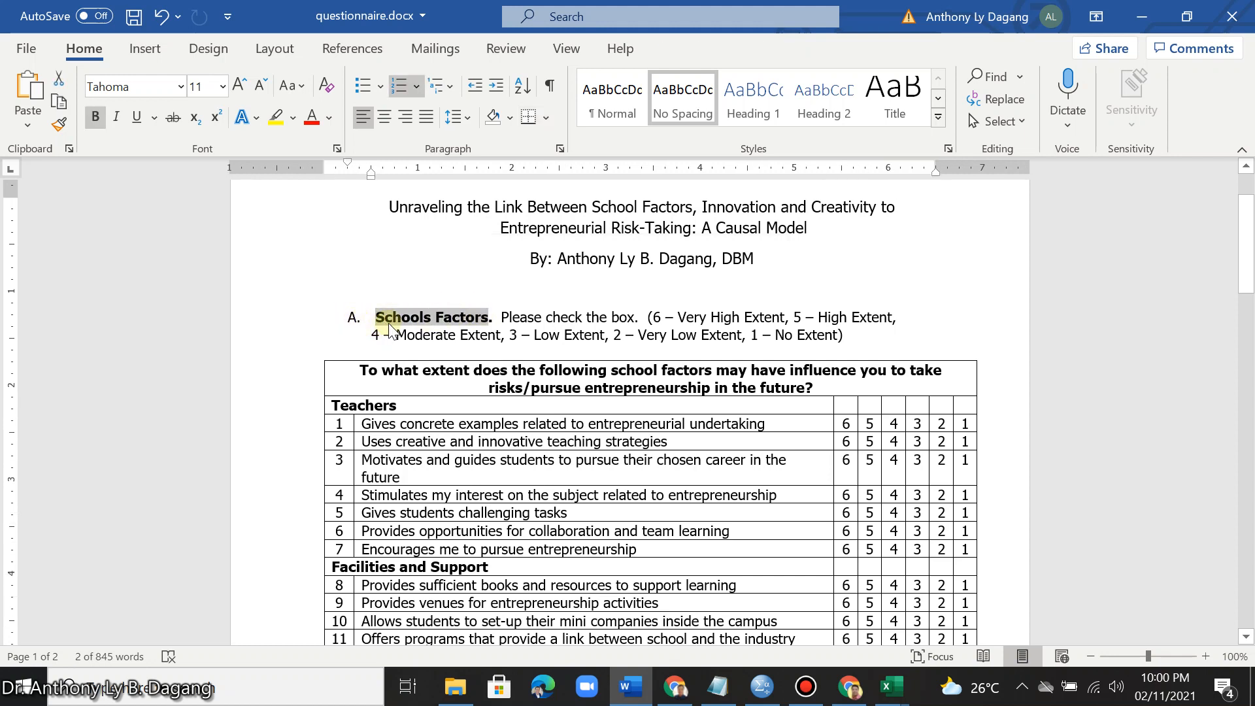
pyautogui.scroll(-2, 381, 330)
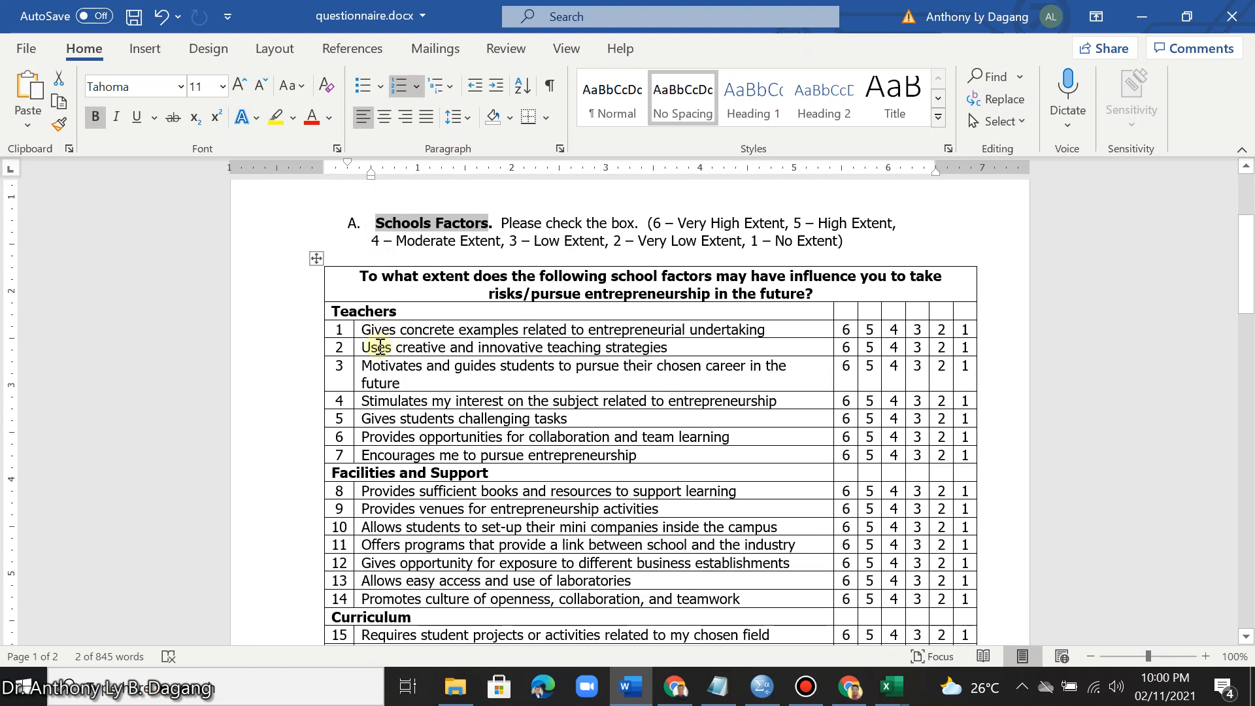
pyautogui.moveTo(621, 428); pyautogui.dragTo(538, 337)
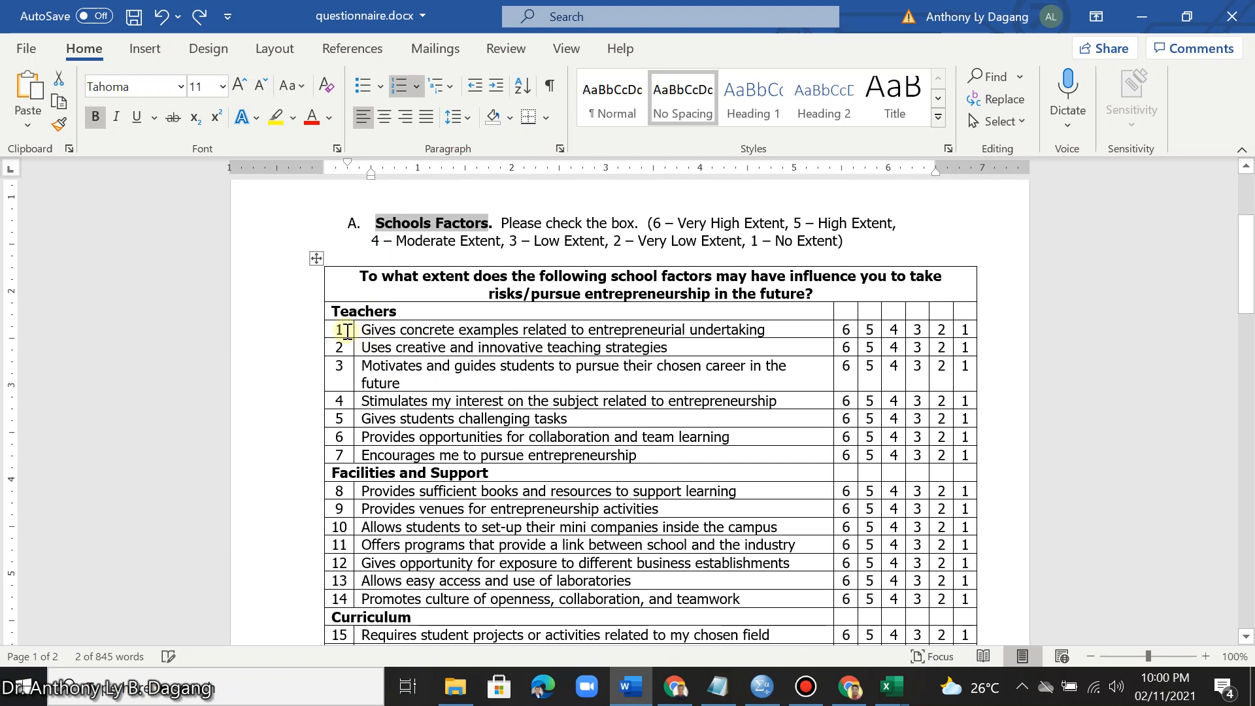
pyautogui.click(337, 332)
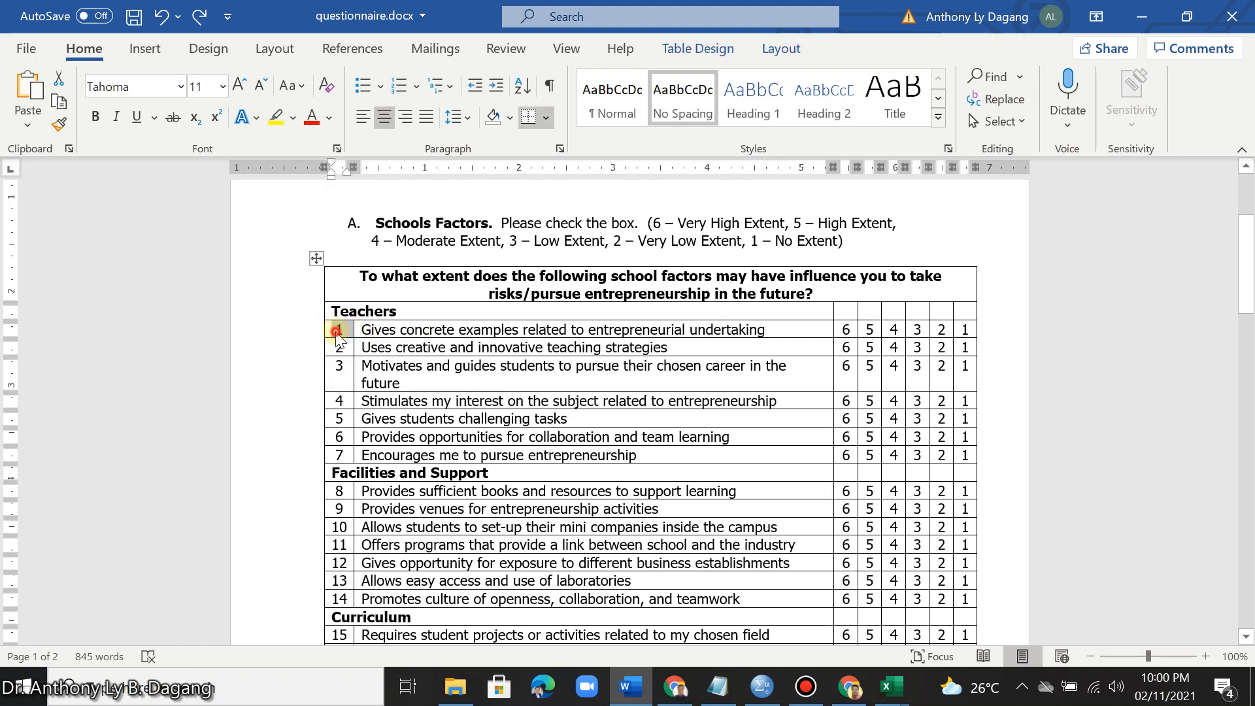
pyautogui.moveTo(337, 333); pyautogui.dragTo(353, 462)
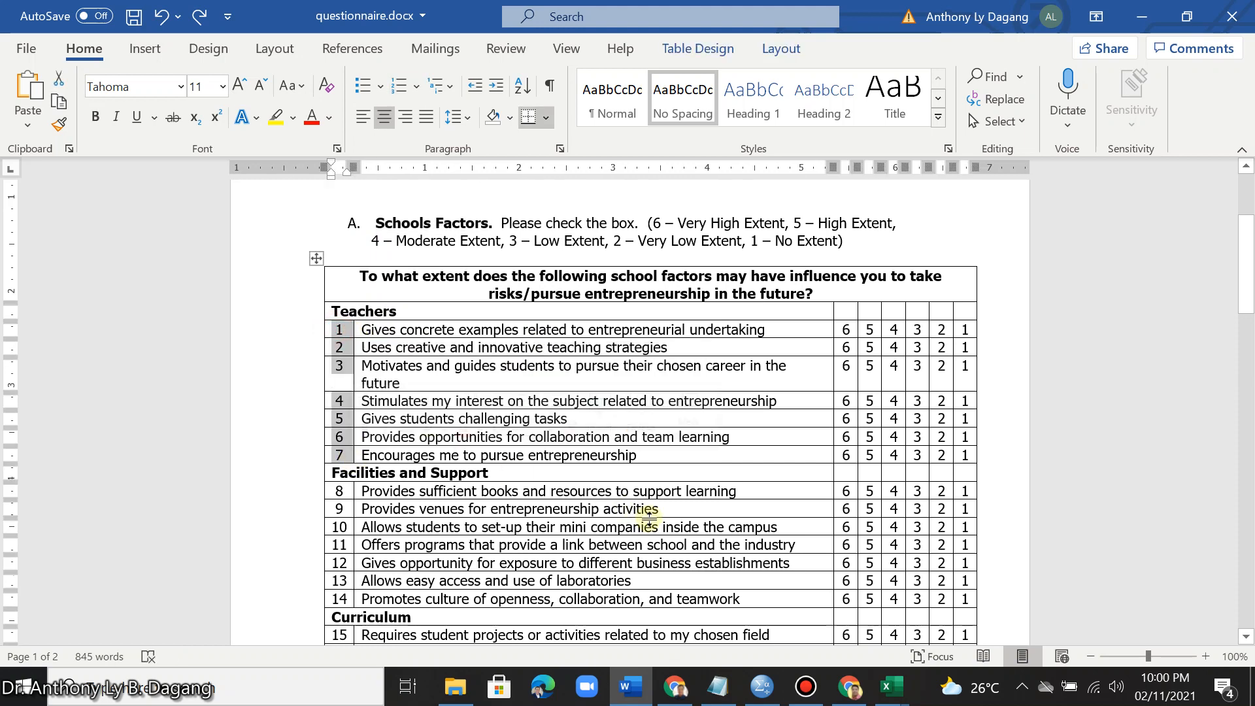
# Examine section B on Risk-Taking, Innovativeness and Creativity, starting from its first numbered item.
pyautogui.scroll(-14, 653, 553)
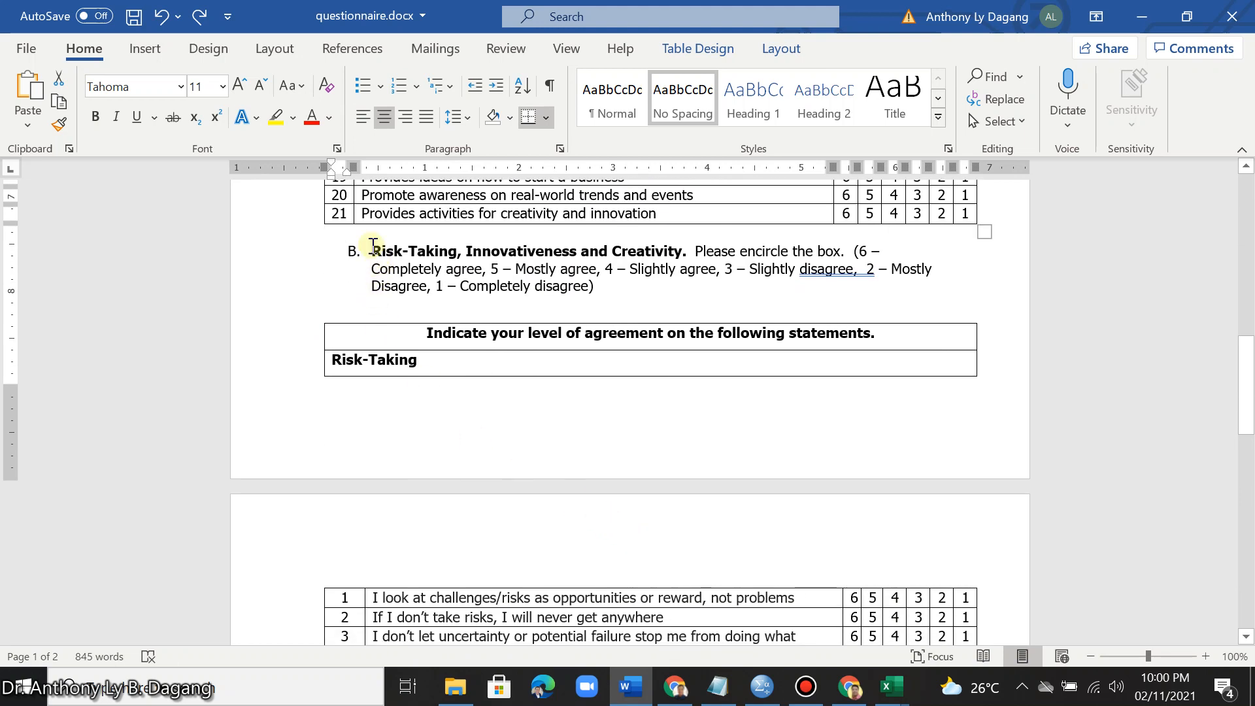
pyautogui.click(368, 249)
pyautogui.scroll(-5, 415, 294)
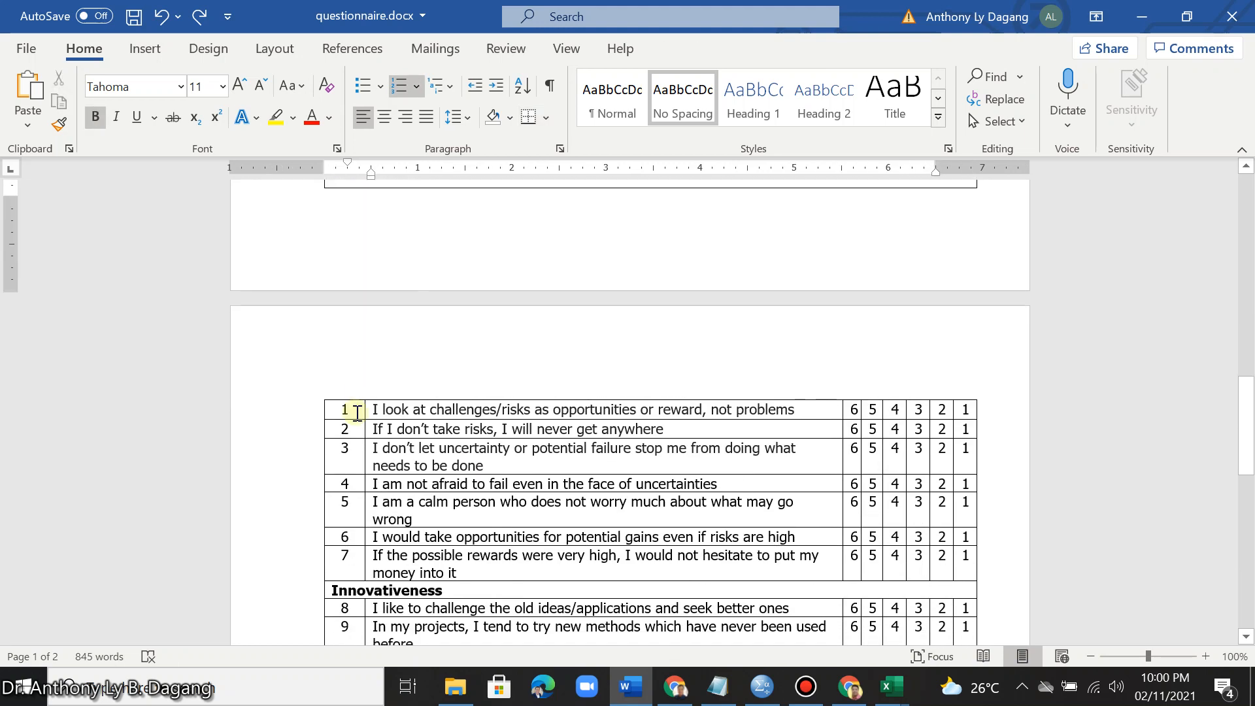
pyautogui.moveTo(342, 410); pyautogui.dragTo(347, 347)
pyautogui.click(401, 348)
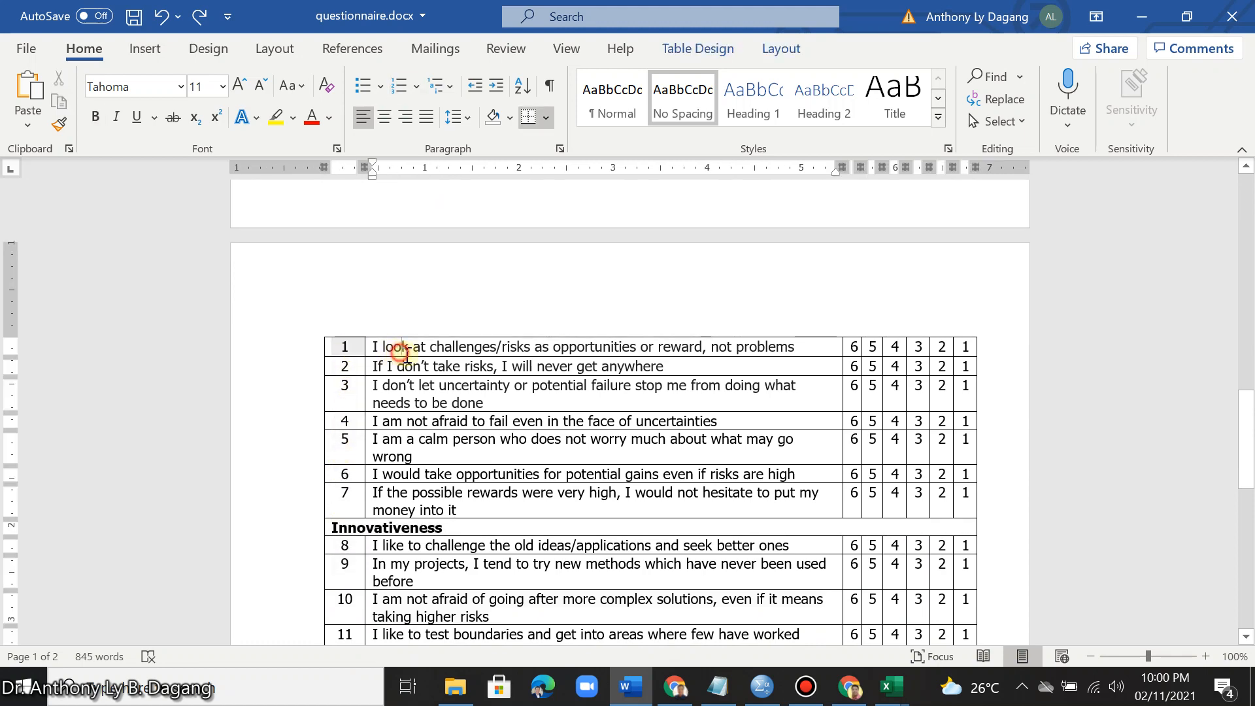
# Return to the Schools Factors items, then switch to Excel's Book1 and select the matching headers A1 to A21.
pyautogui.scroll(10, 569, 444)
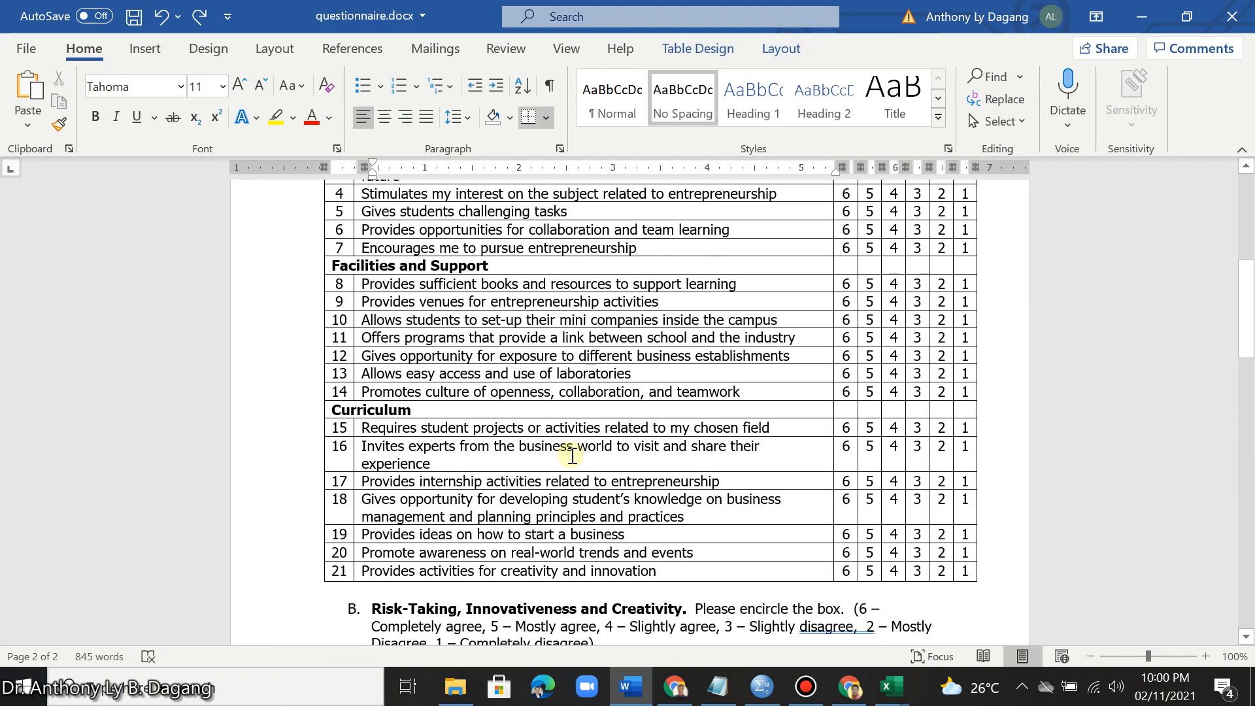
pyautogui.scroll(2, 572, 456)
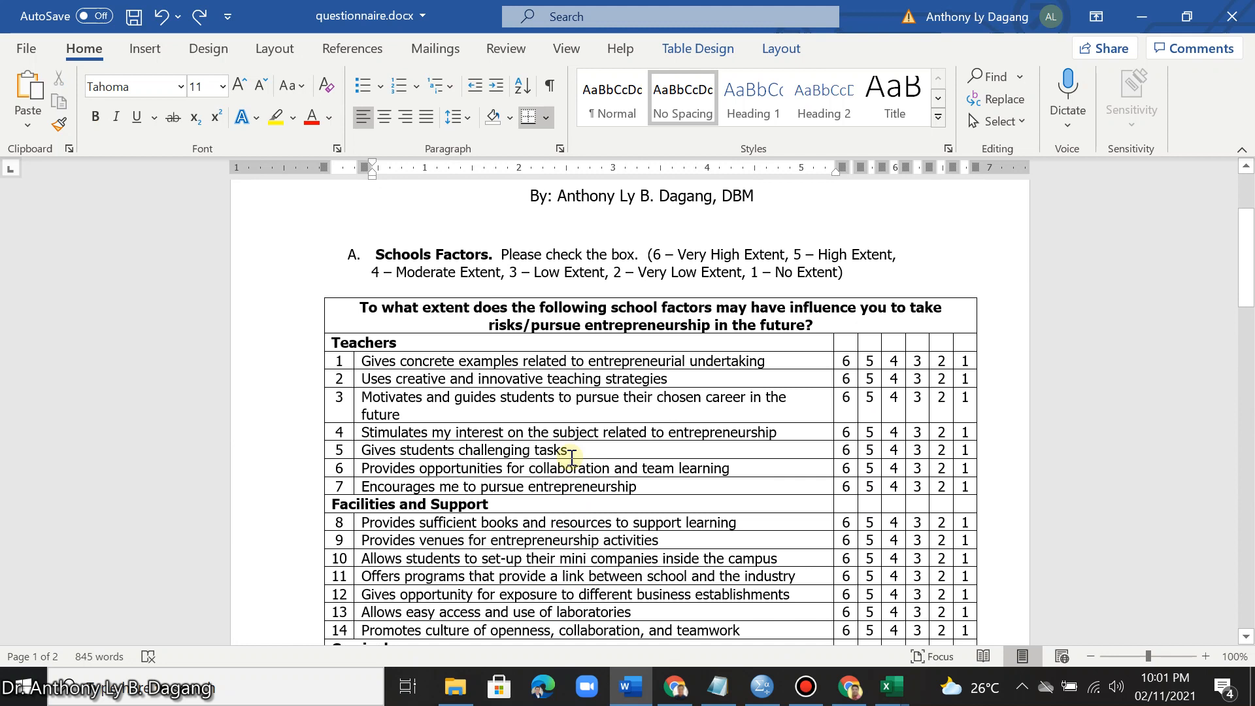
pyautogui.click(343, 359)
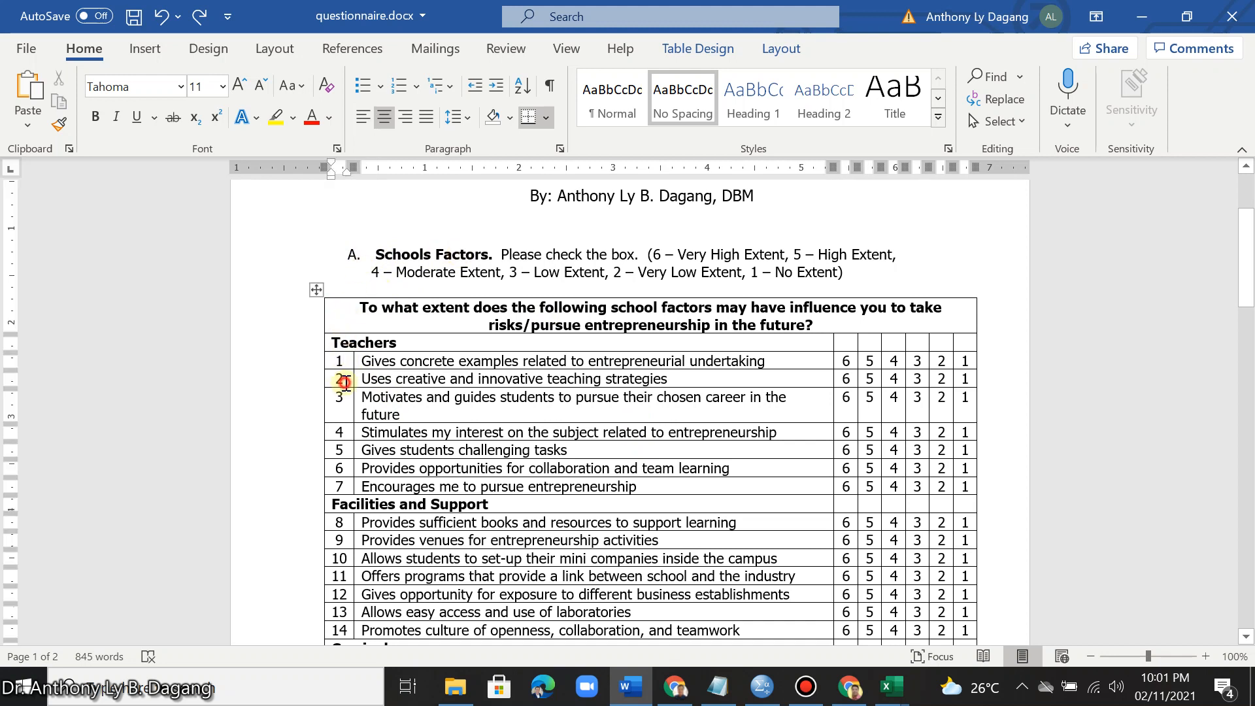
pyautogui.click(345, 383)
pyautogui.click(889, 698)
pyautogui.click(973, 611)
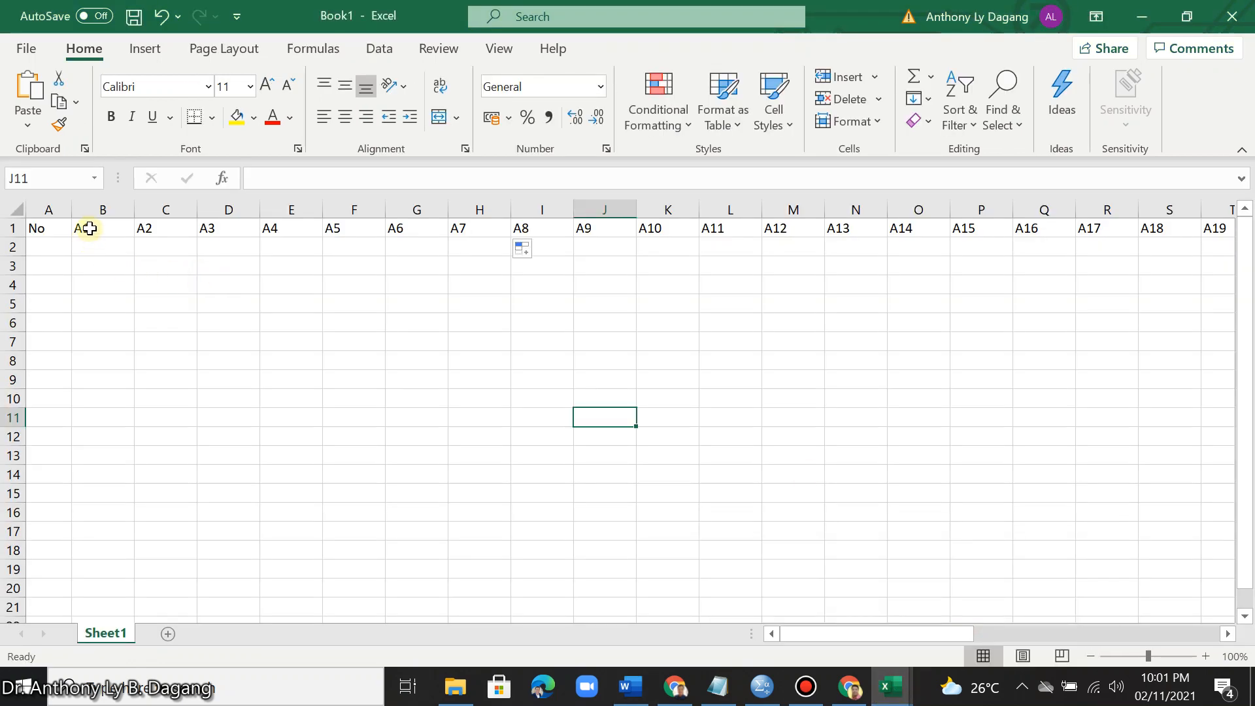
pyautogui.moveTo(89, 228); pyautogui.dragTo(1115, 231)
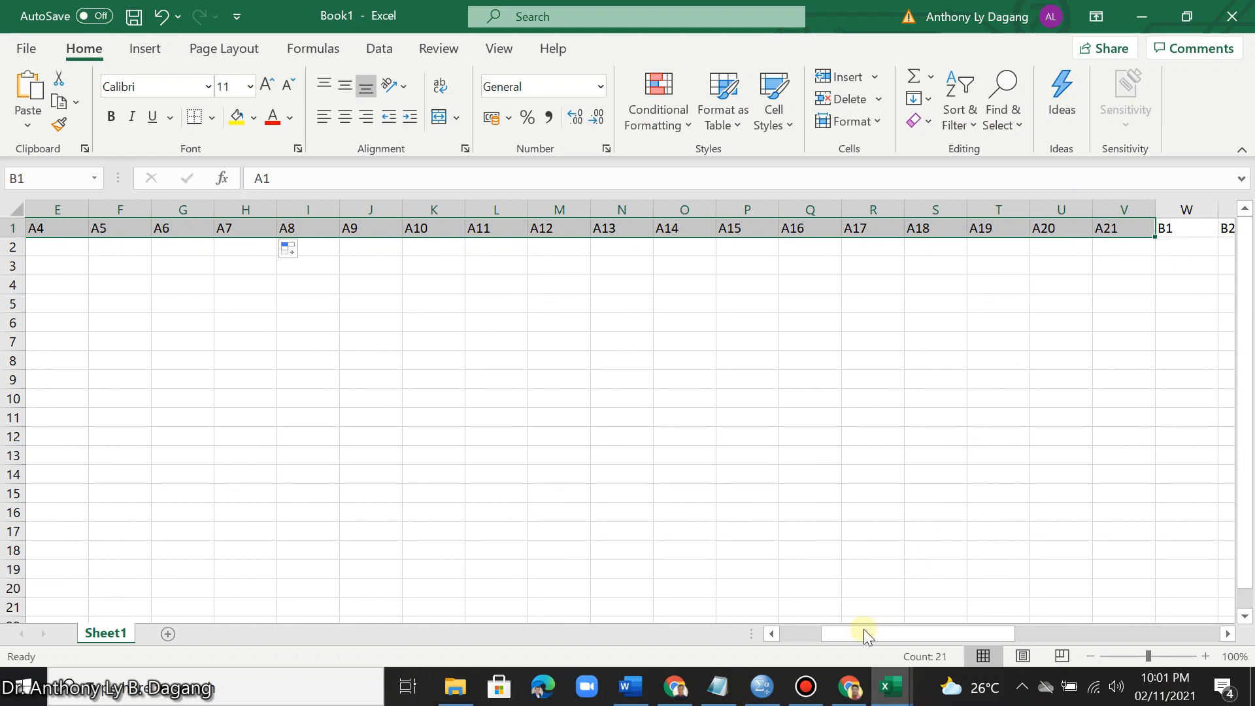
# Switch back to the questionnaire in Word and check its numbering through the last Creativity item.
pyautogui.click(630, 686)
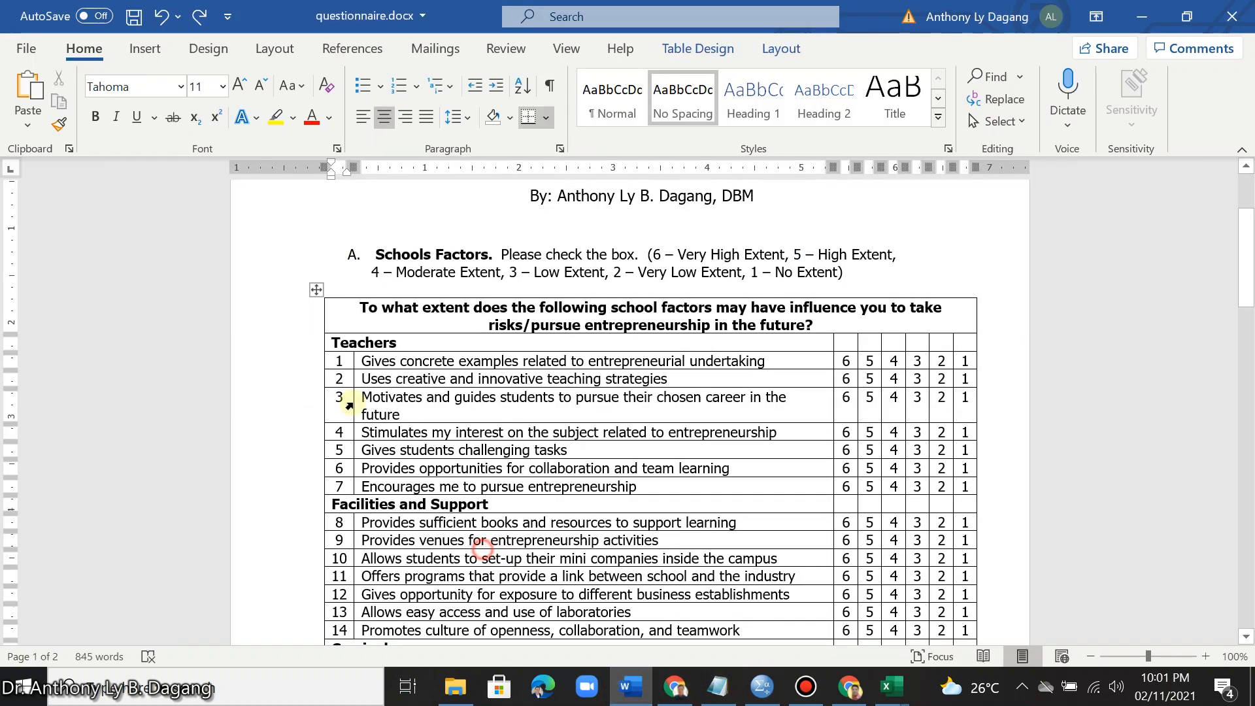
pyautogui.scroll(-5, 341, 373)
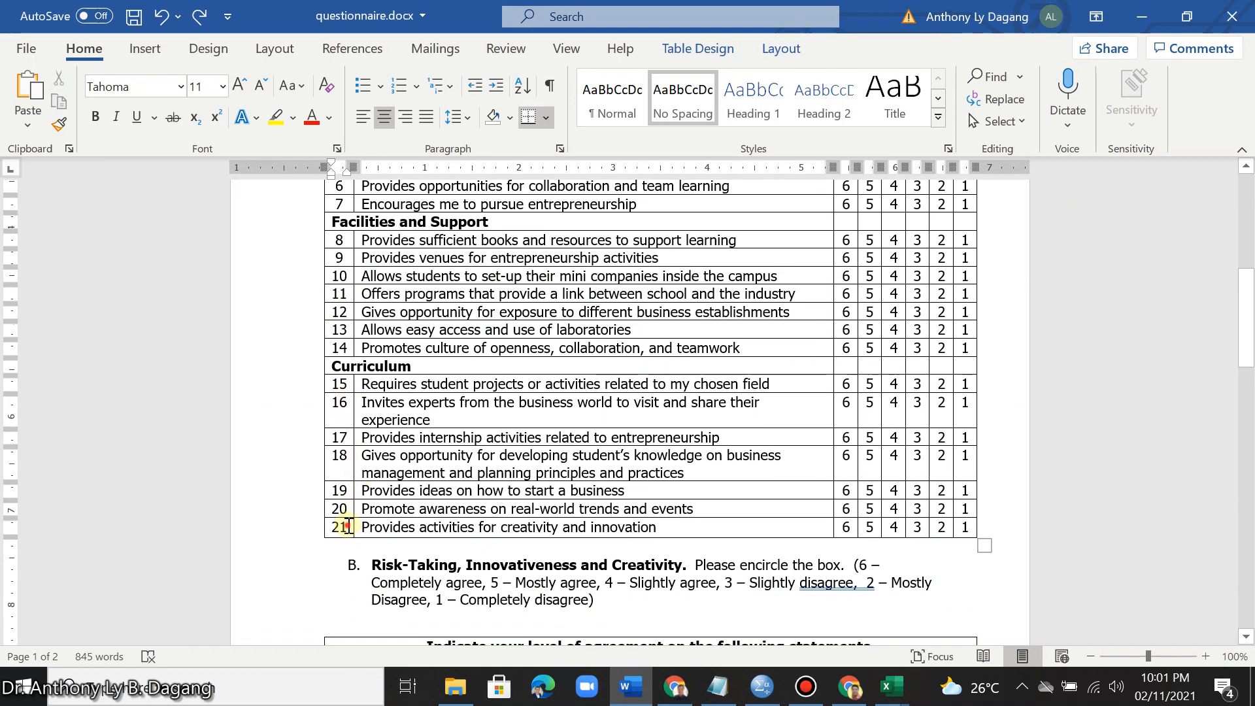
pyautogui.scroll(-8, 348, 527)
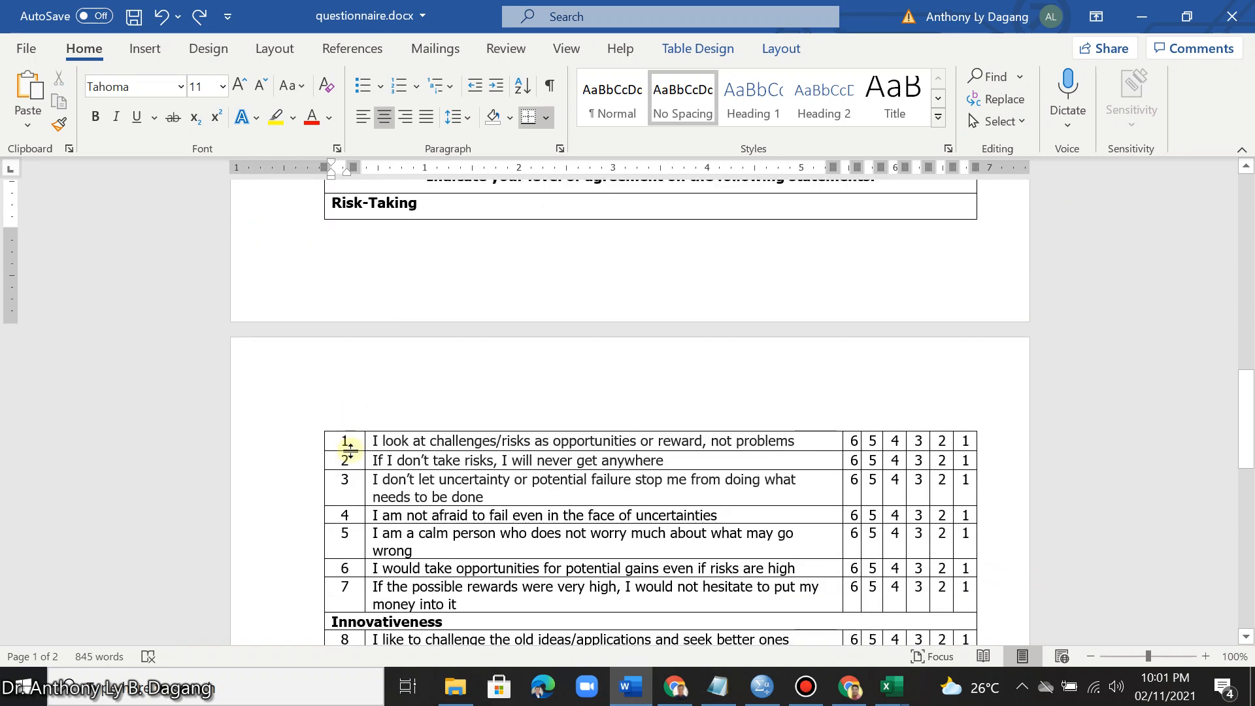
pyautogui.scroll(-10, 386, 487)
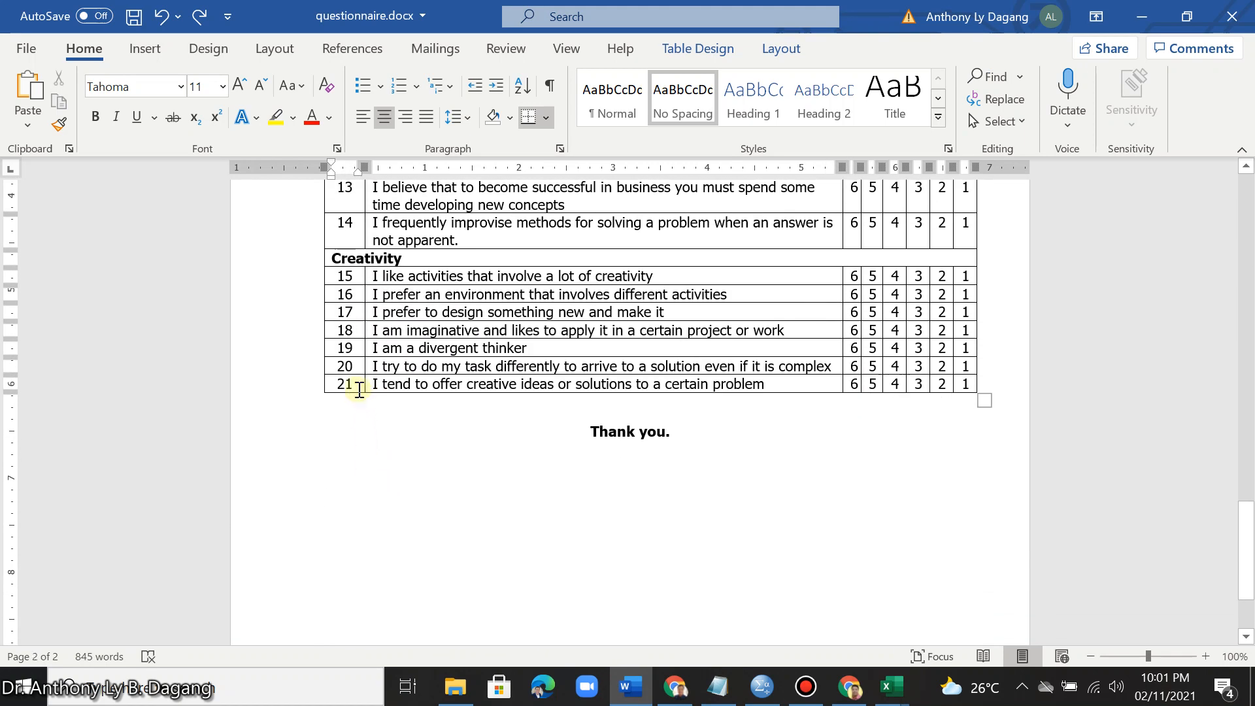
pyautogui.click(358, 385)
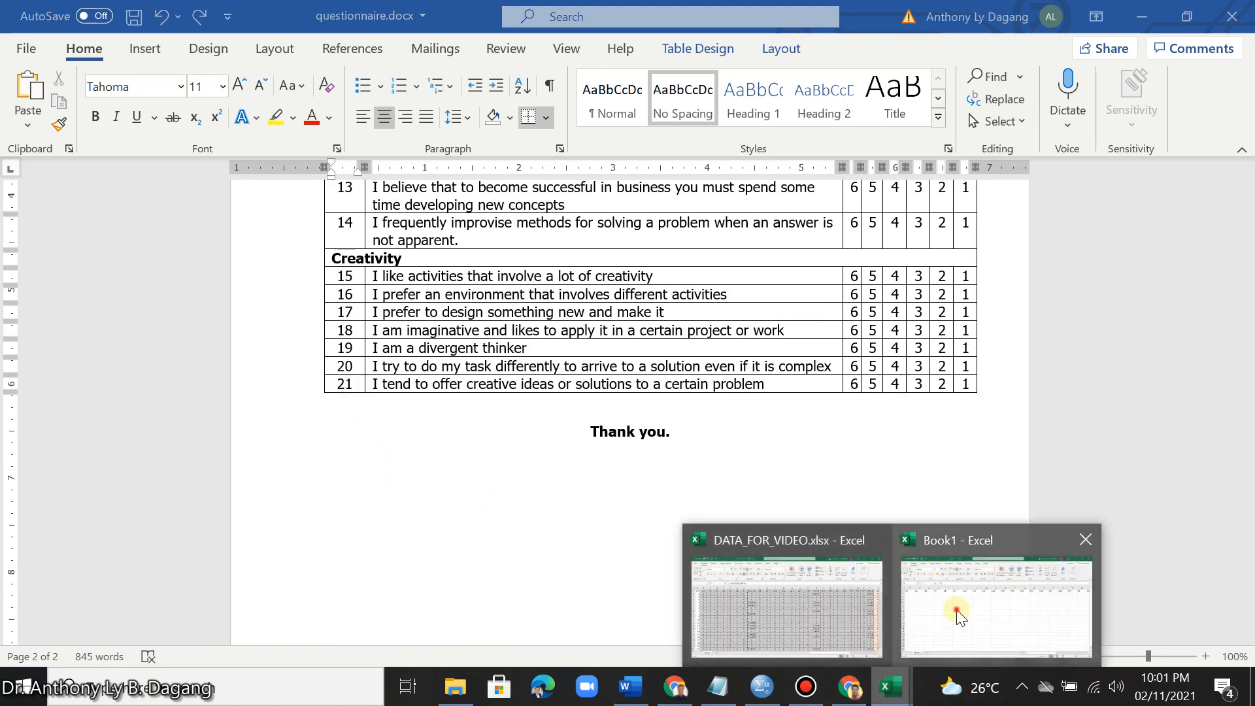
# Switch to the Book1 workbook in Excel and select the section B item headers from B1 to B21.
pyautogui.click(955, 608)
pyautogui.moveTo(872, 633); pyautogui.dragTo(943, 633)
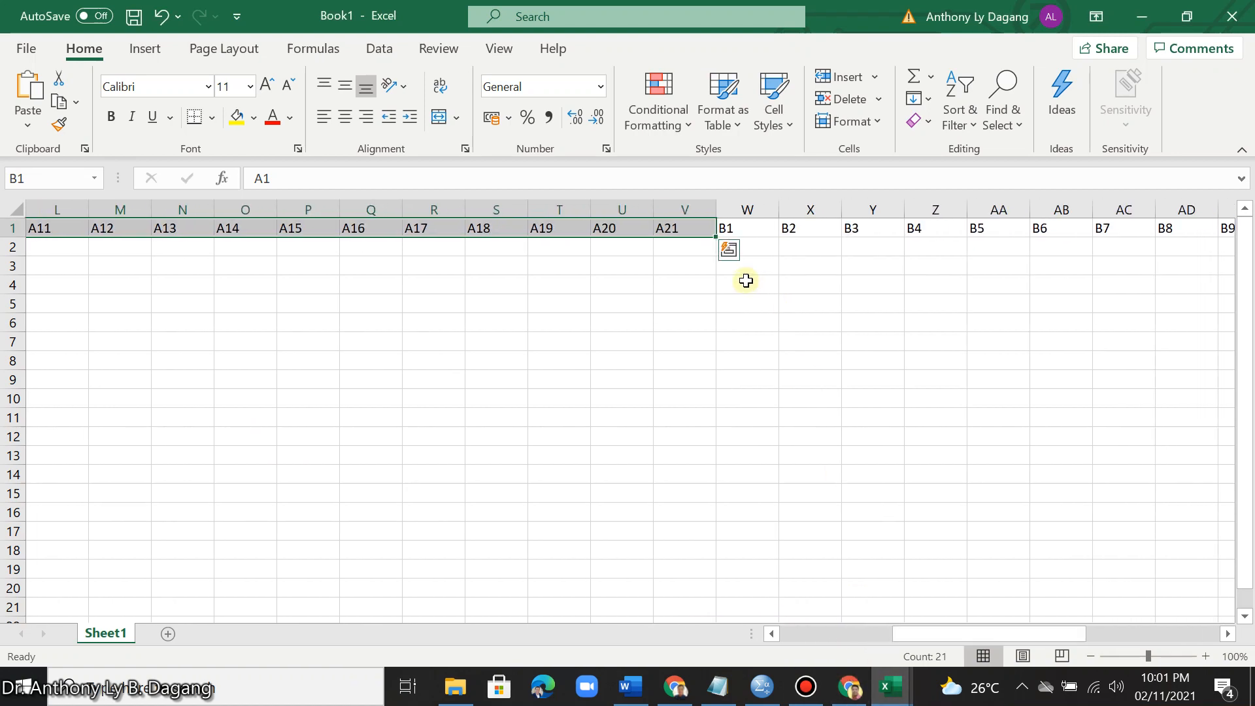
pyautogui.click(731, 226)
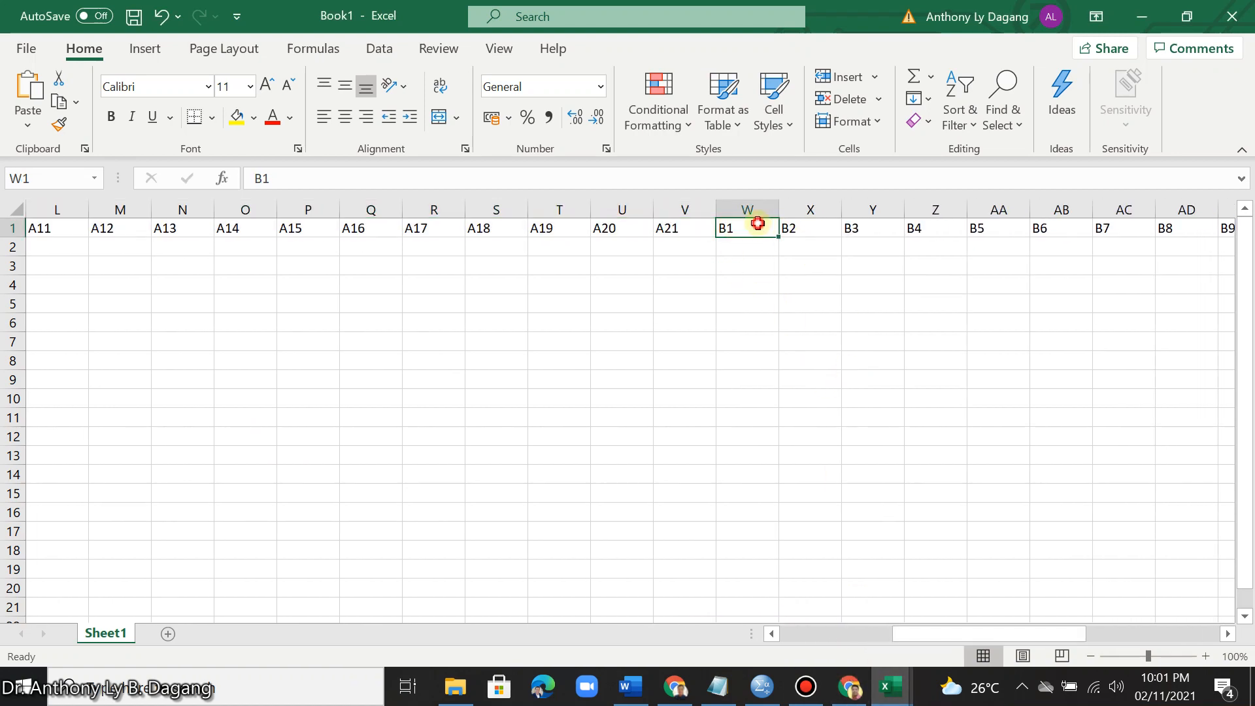
pyautogui.moveTo(749, 226); pyautogui.dragTo(1120, 217)
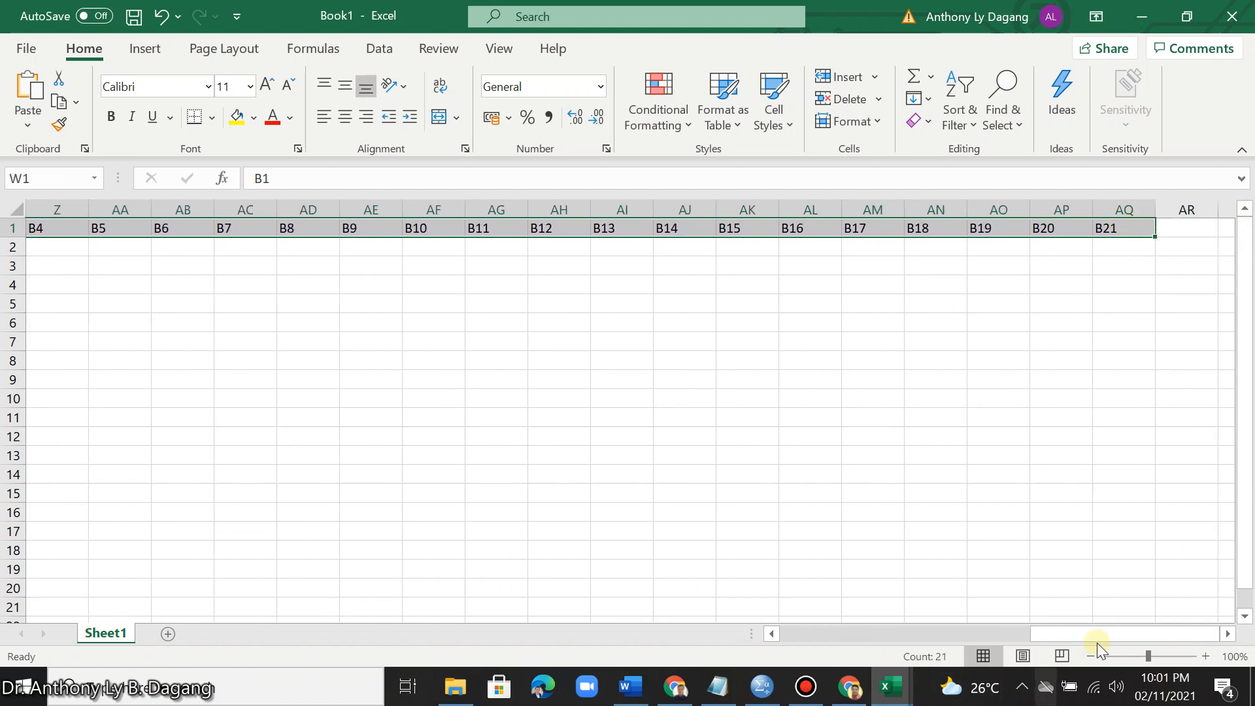
pyautogui.moveTo(1100, 634); pyautogui.dragTo(824, 642)
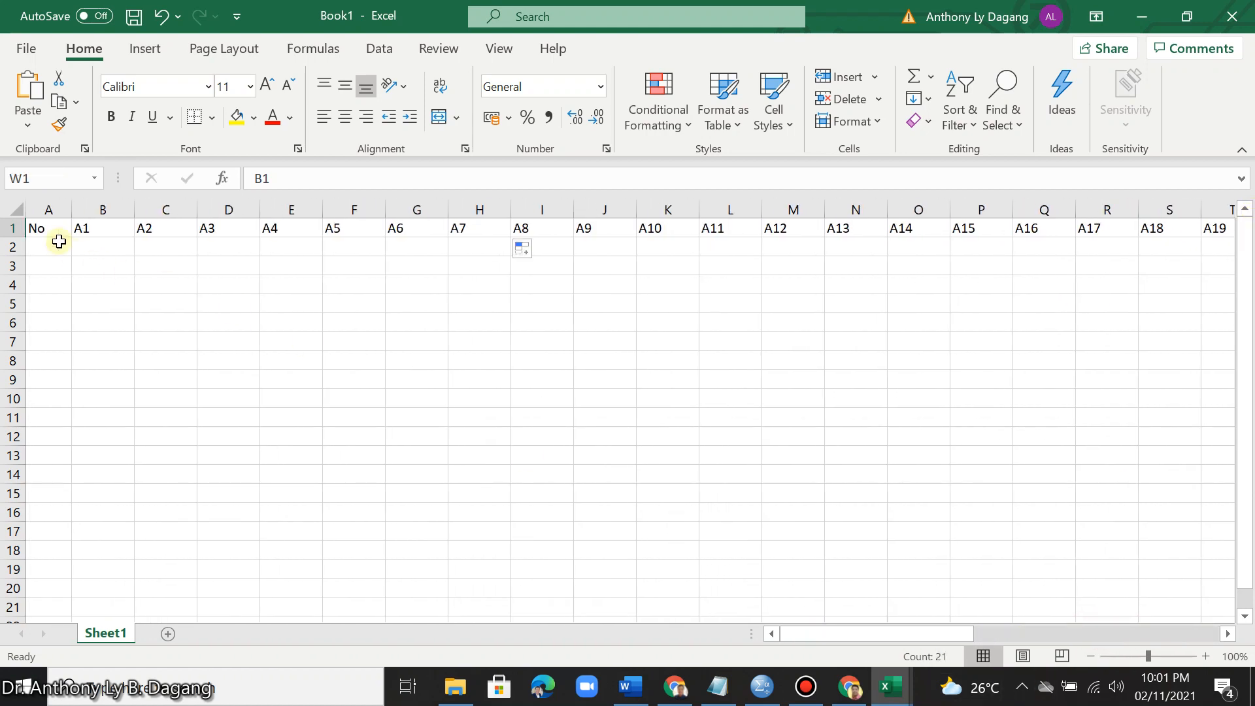
# Check the No header and the first empty response row in Book1.
pyautogui.click(51, 231)
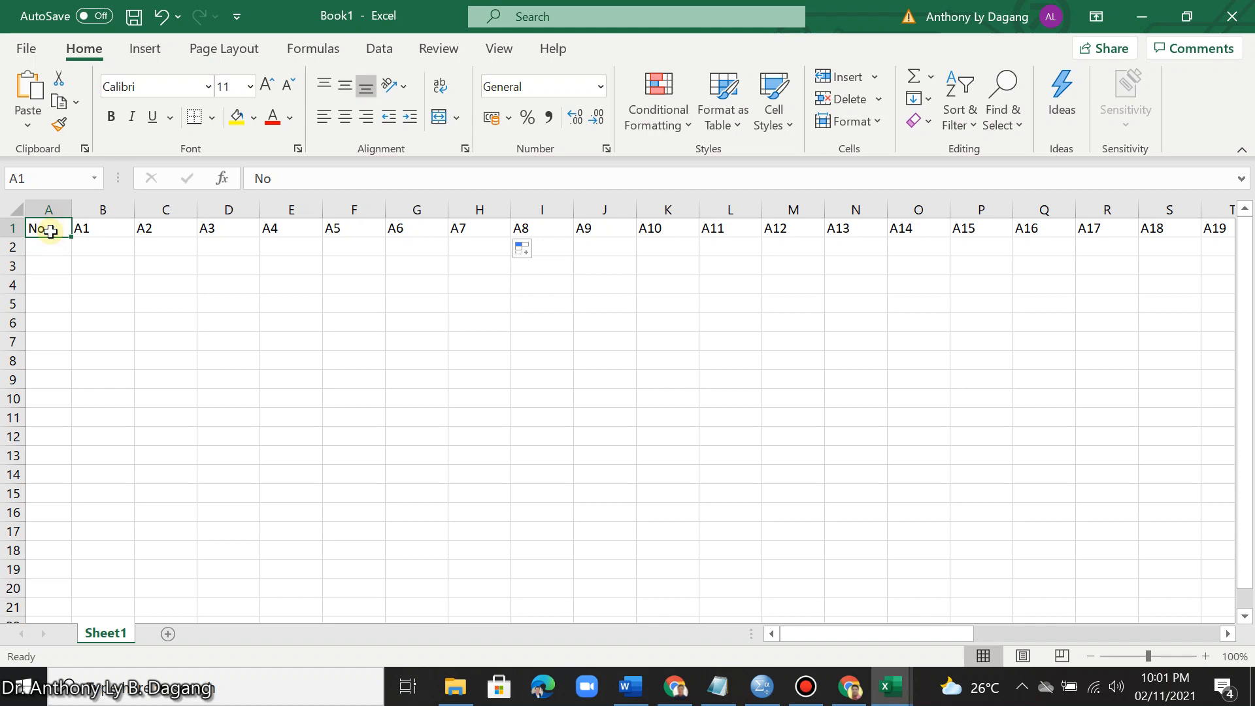
pyautogui.click(33, 246)
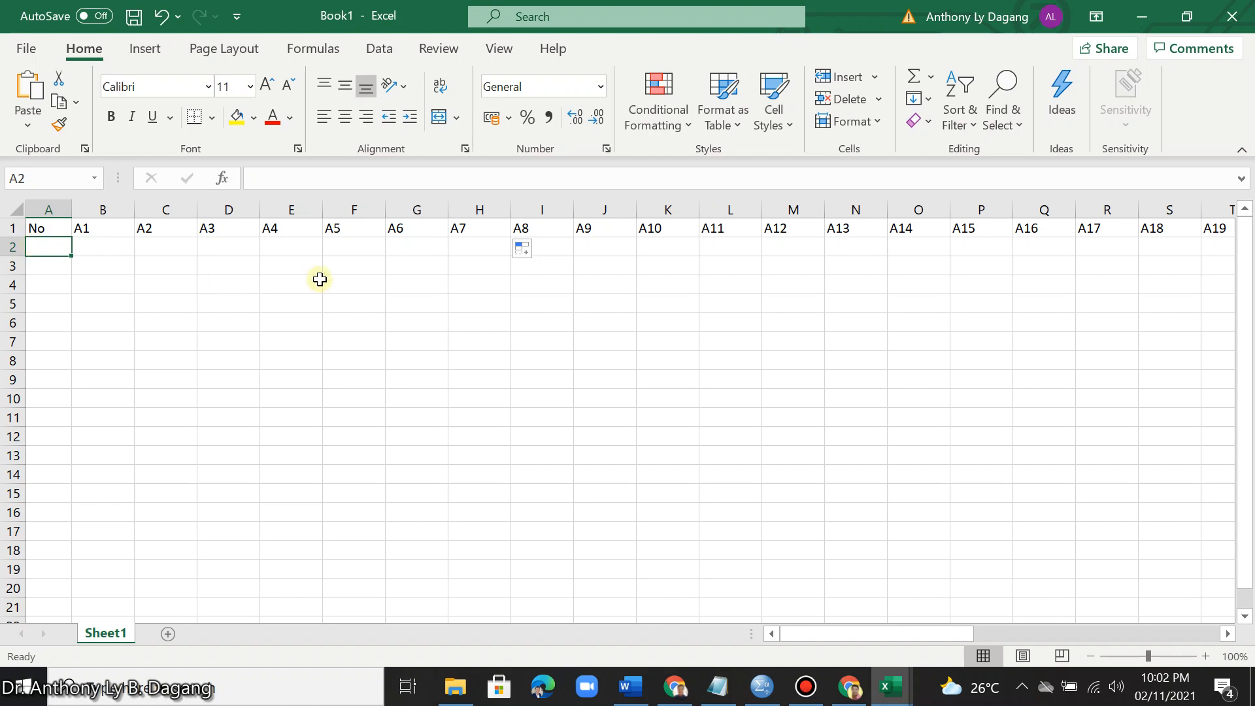
pyautogui.click(331, 252)
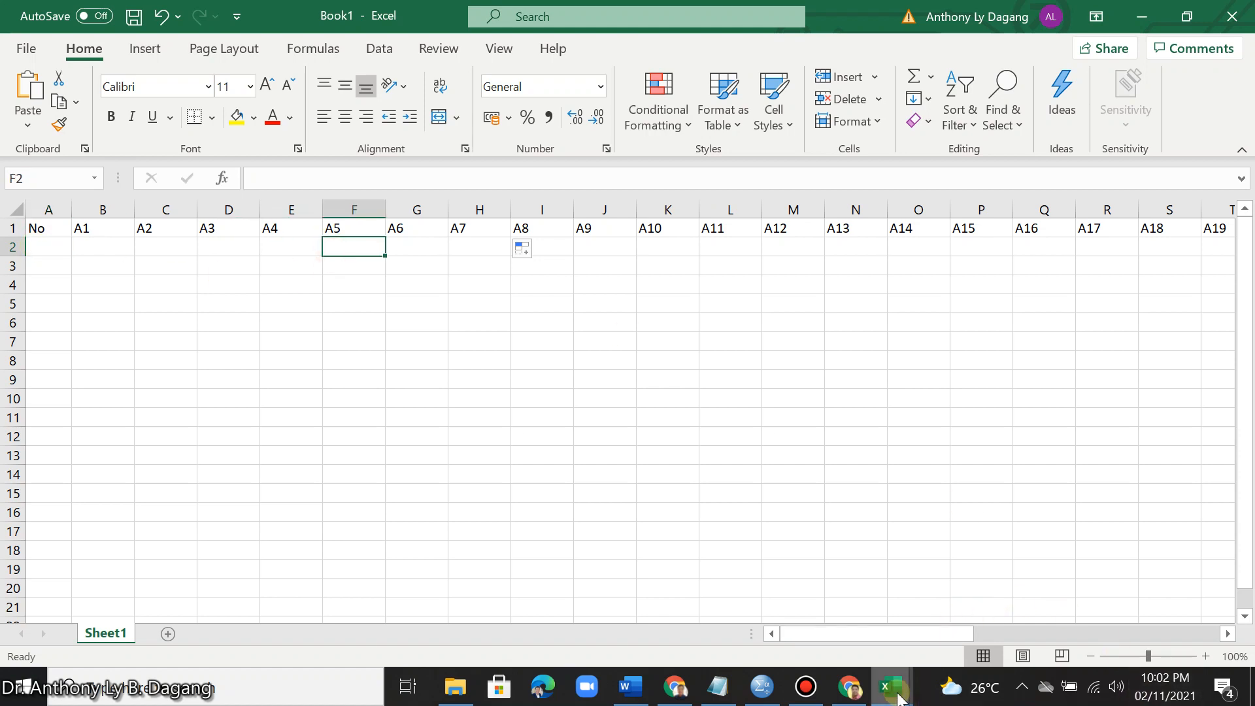
# Switch to the DATA_FOR_VIDEO.xlsx workbook and examine the encoded responses and a TEA_AV average formula.
pyautogui.moveTo(892, 686)
pyautogui.click(759, 613)
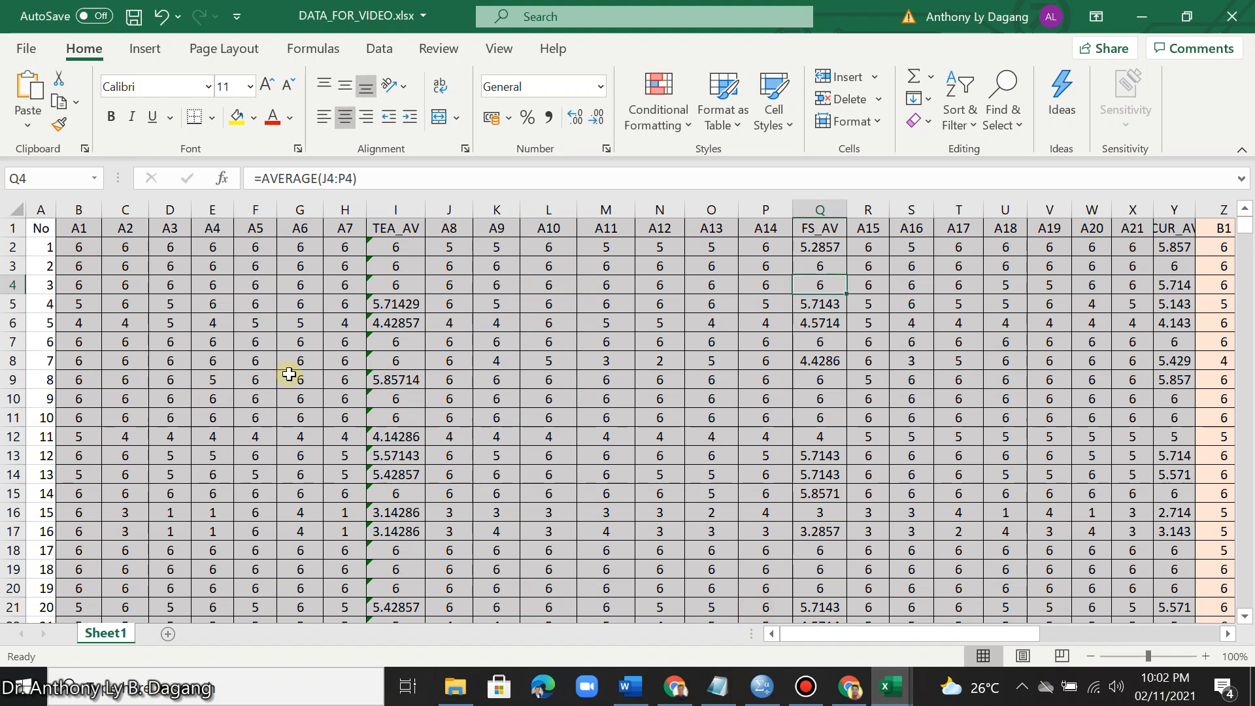
pyautogui.click(389, 378)
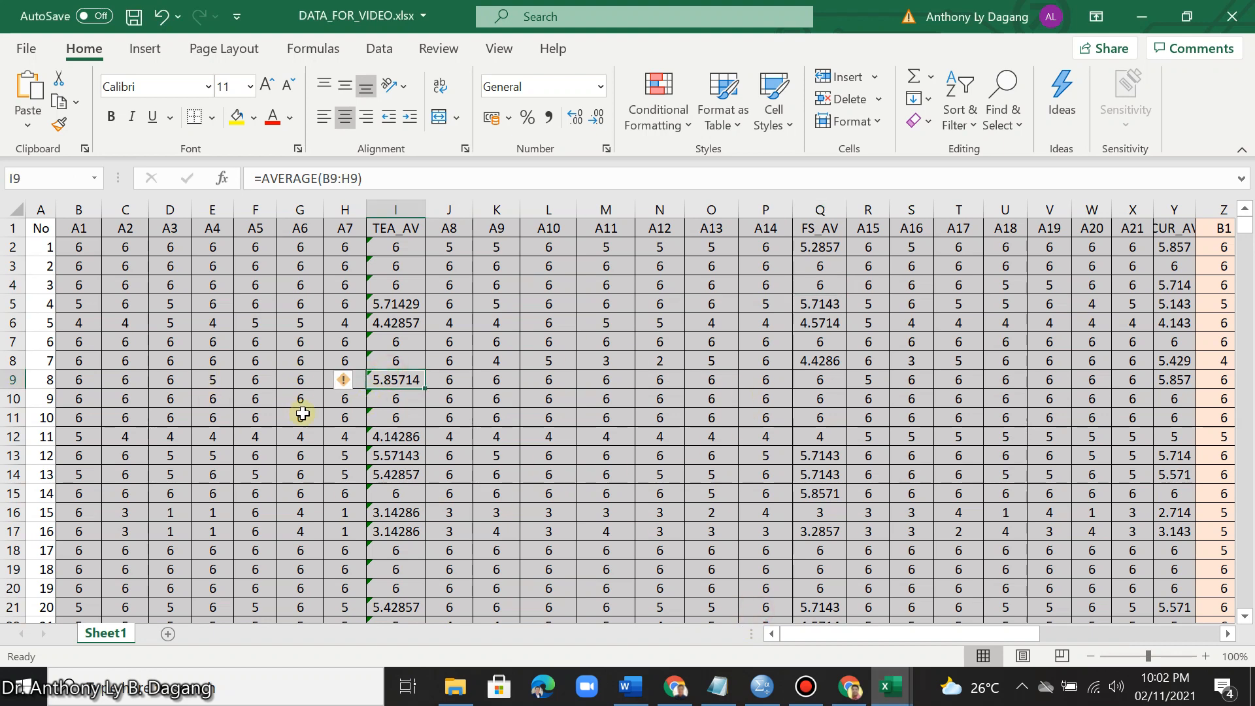
pyautogui.click(181, 359)
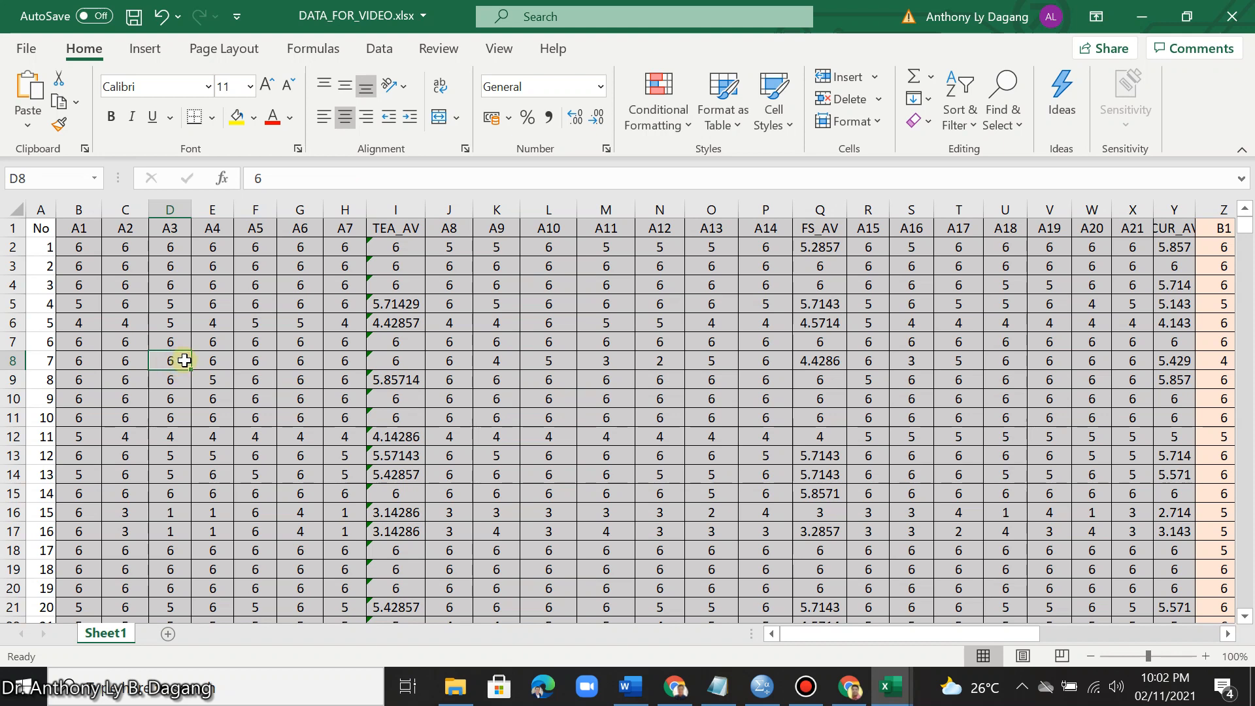
pyautogui.scroll(-3, 185, 360)
pyautogui.scroll(3, 184, 361)
# Examine the section A headers, from the TEA_AV column through A8 to A14, FS_AV, A15 to A21 and CUR_AV.
pyautogui.click(398, 209)
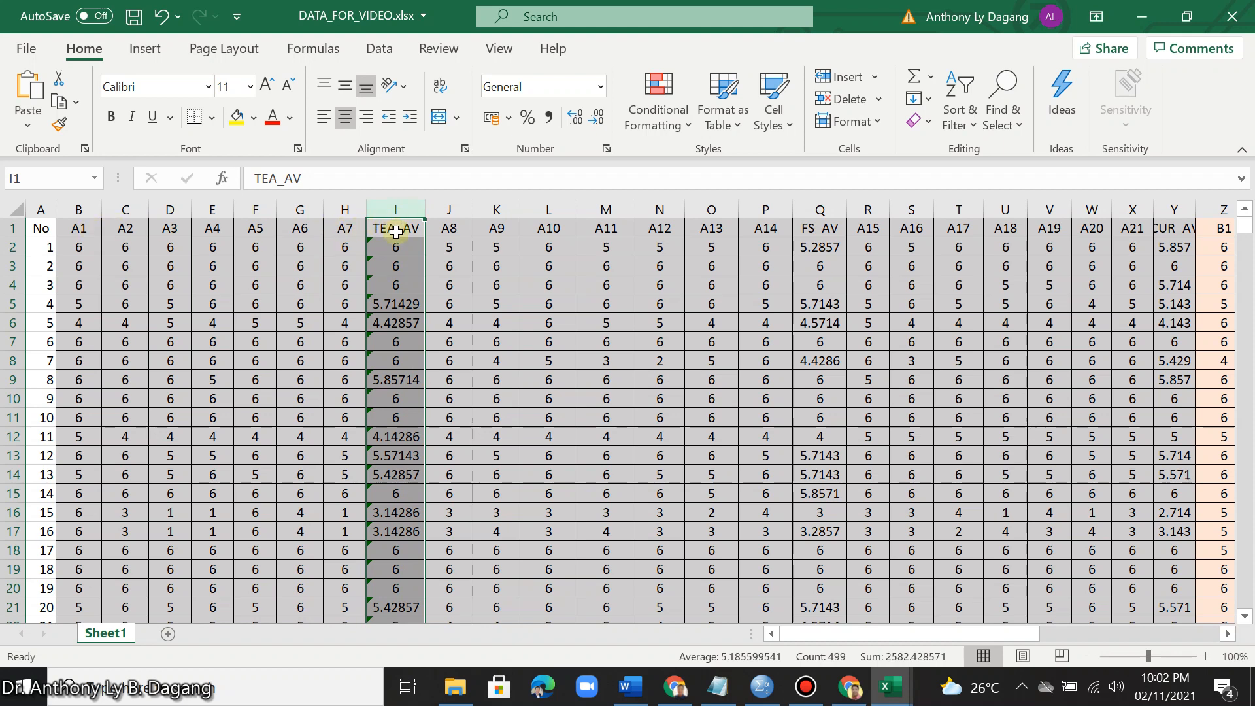
pyautogui.click(396, 228)
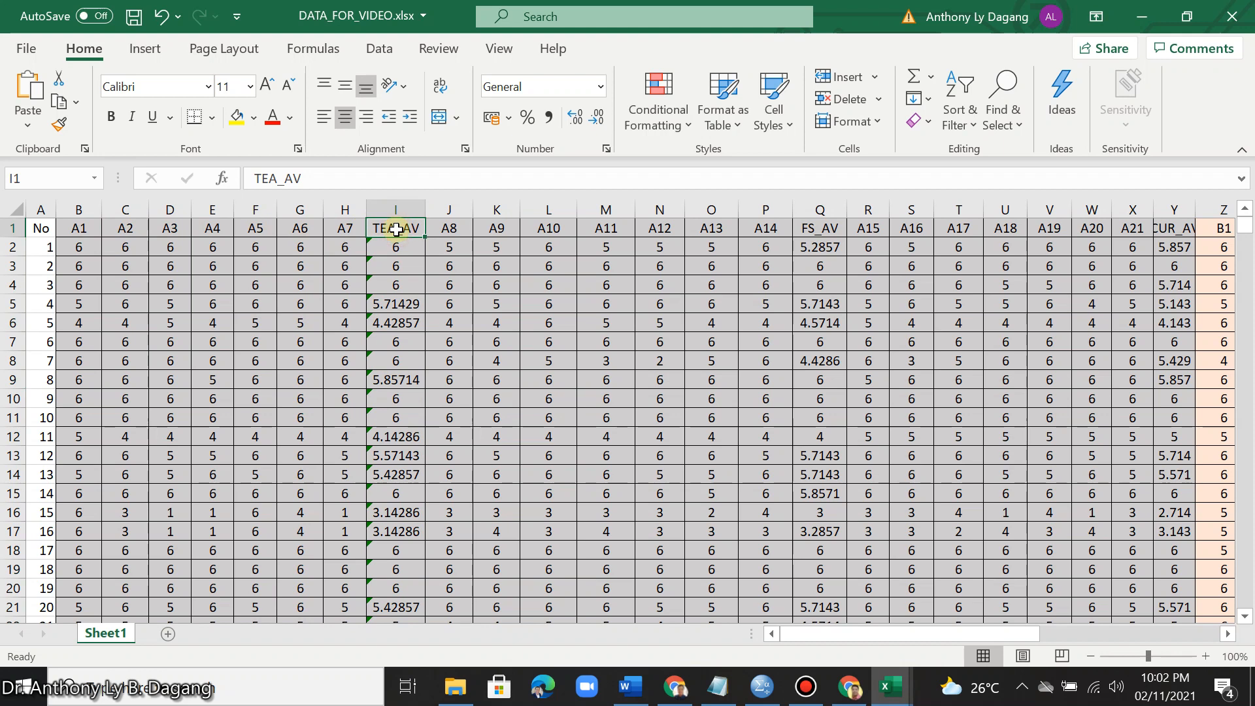
pyautogui.click(453, 230)
pyautogui.click(766, 229)
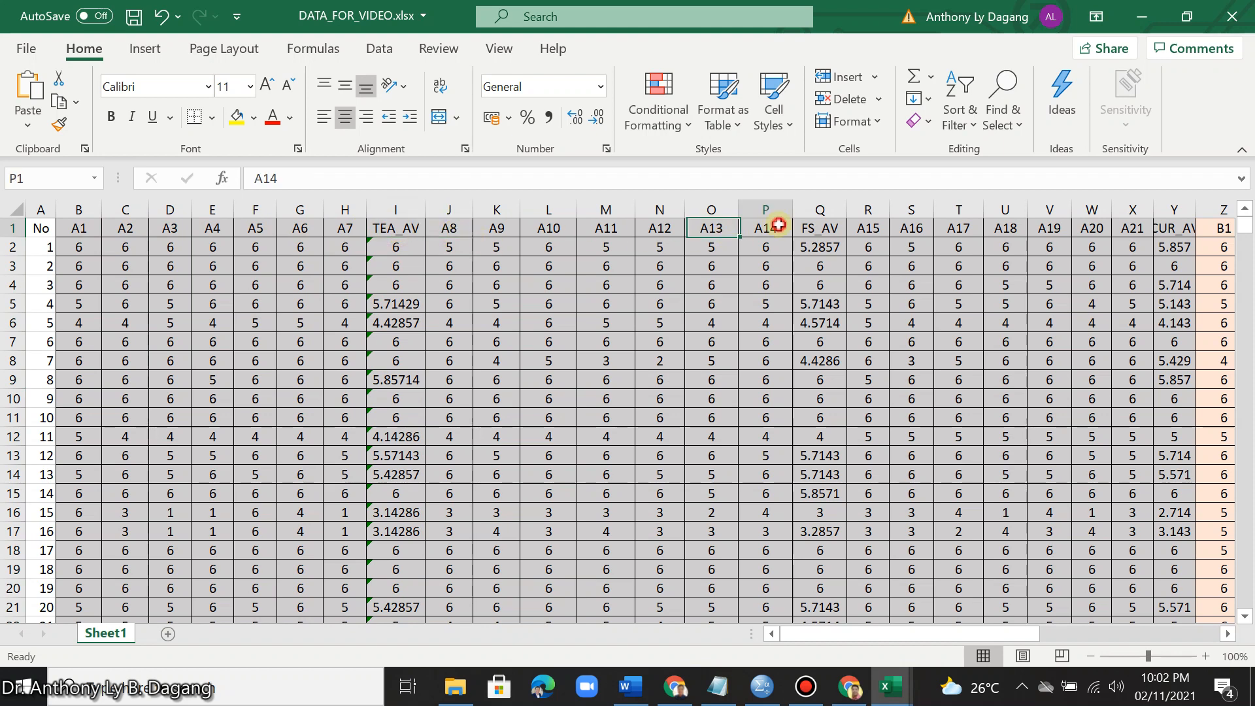
pyautogui.click(831, 234)
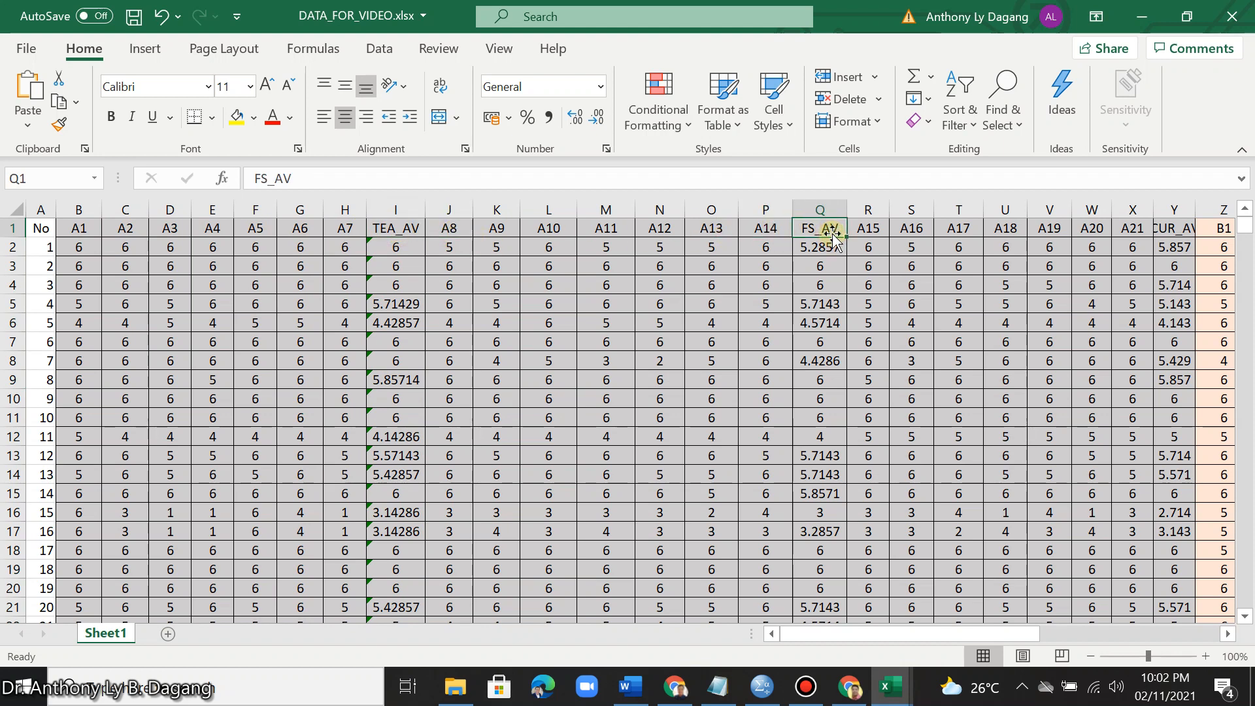
pyautogui.moveTo(973, 633); pyautogui.dragTo(1070, 638)
pyautogui.click(374, 228)
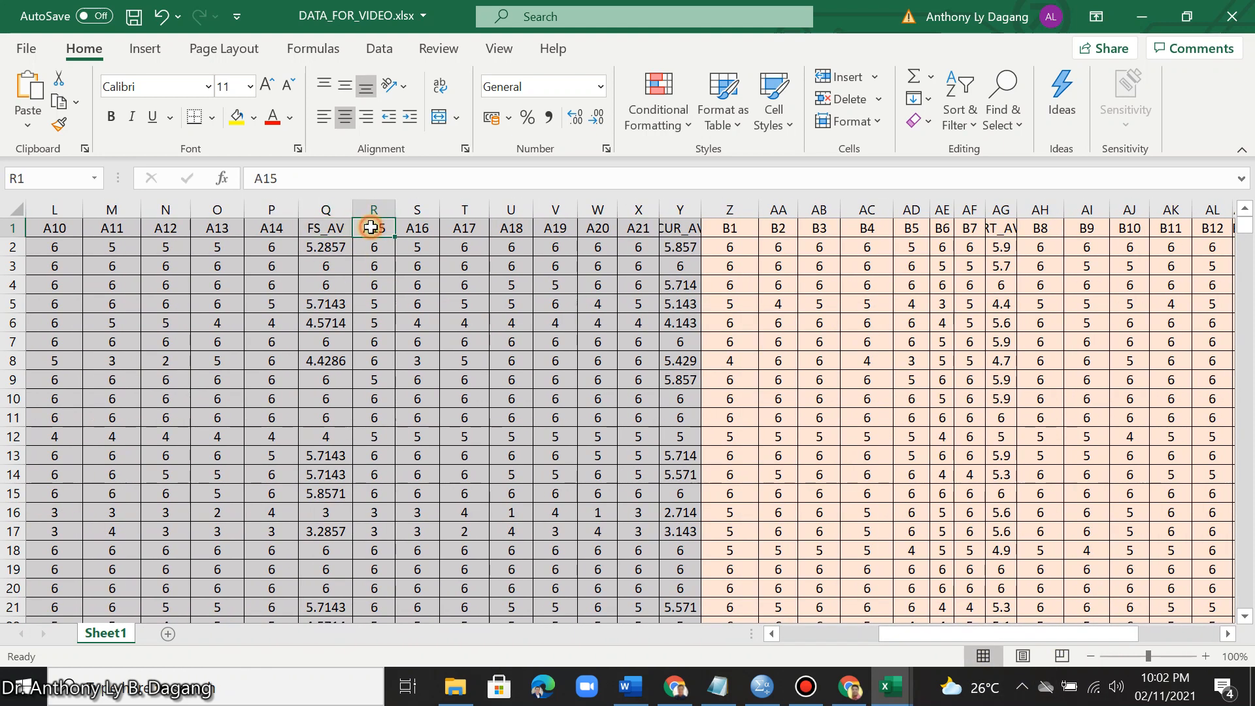
pyautogui.click(640, 231)
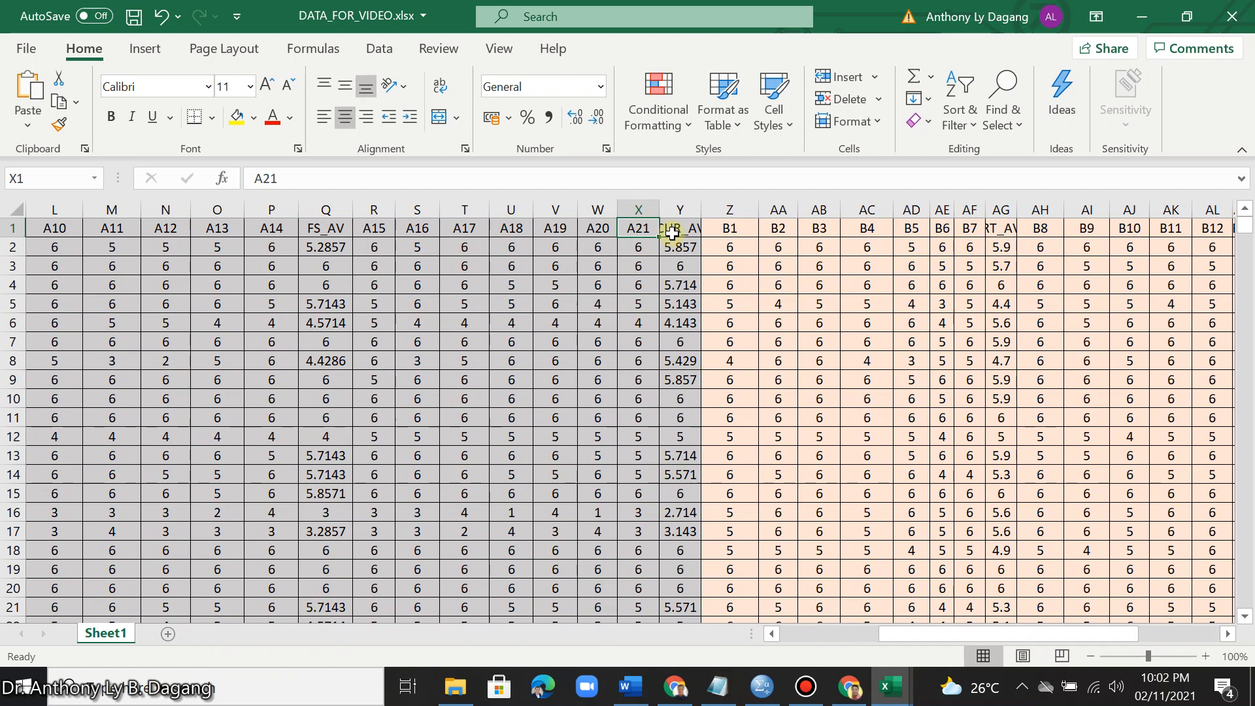
pyautogui.click(674, 235)
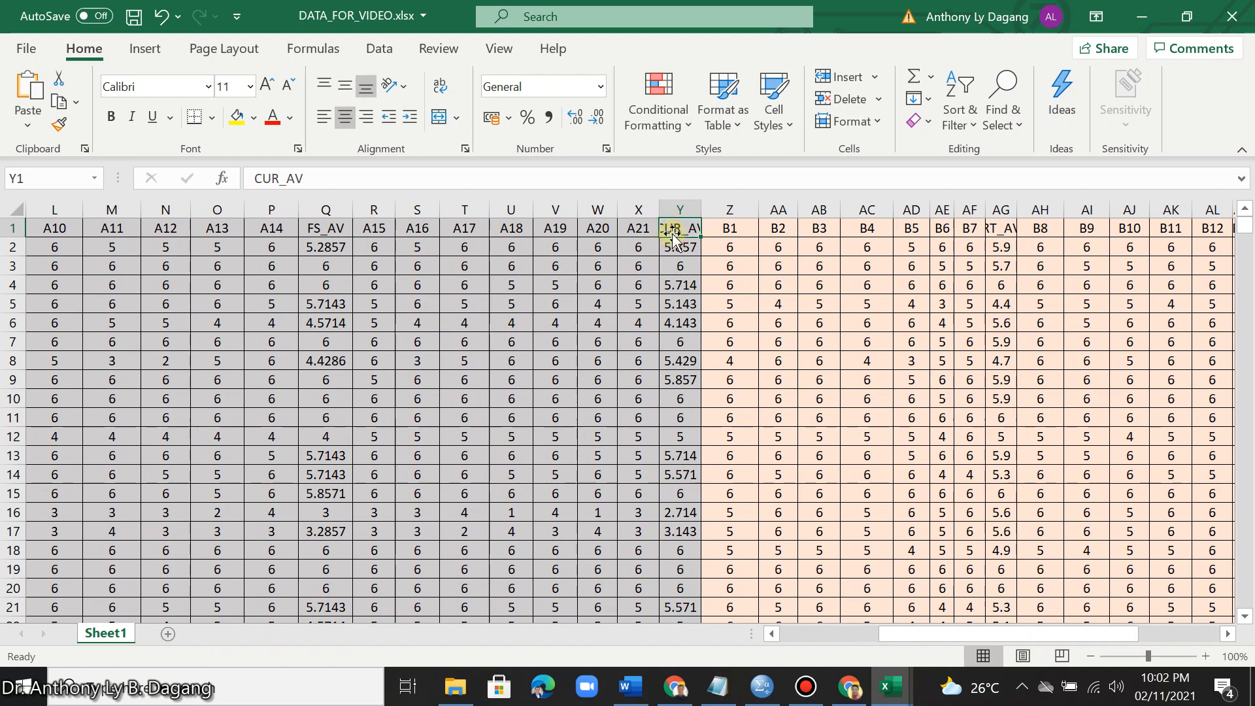
# Examine the section B item headers from B1 onward together with their average headers RT_AV, INO_AV and CRE_AV.
pyautogui.click(727, 230)
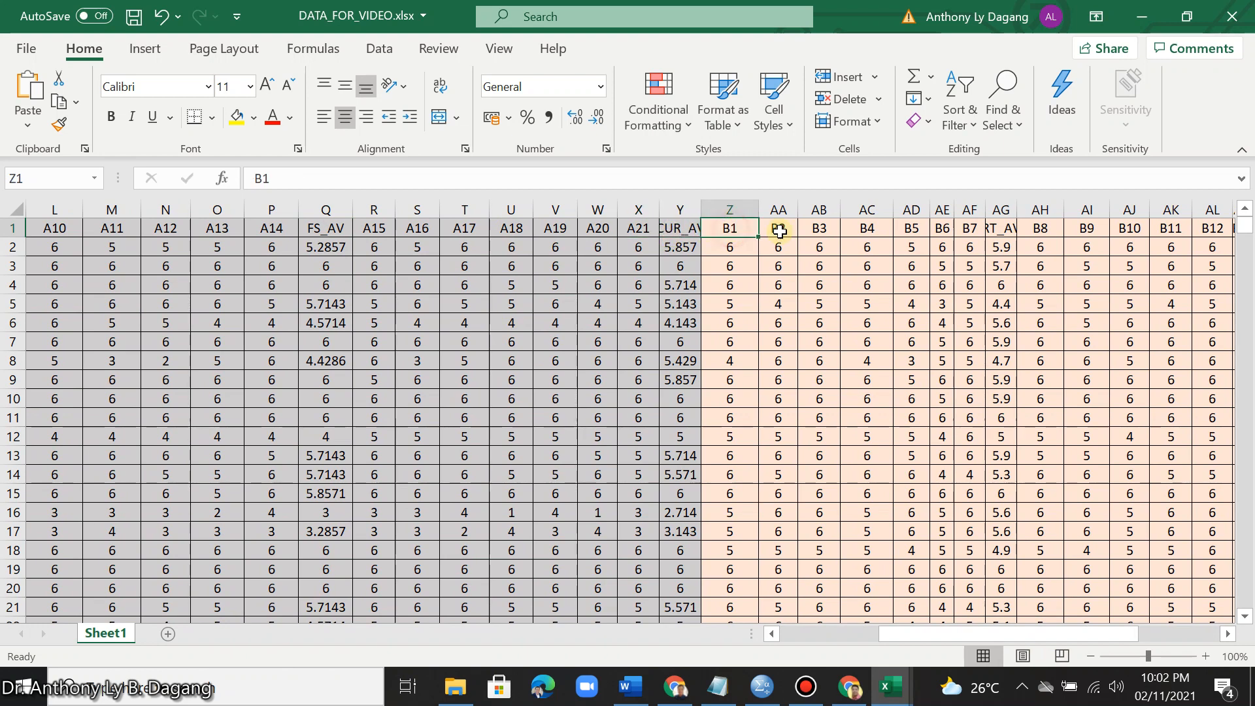
pyautogui.click(970, 230)
pyautogui.click(1001, 230)
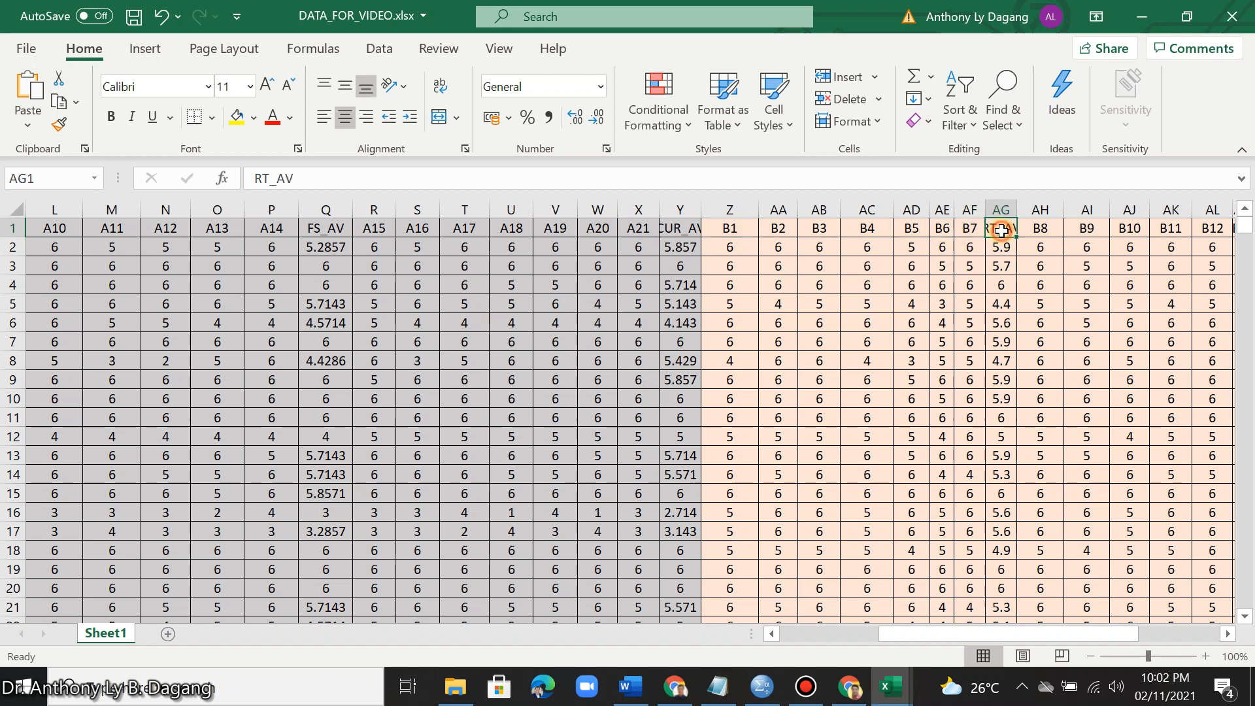
pyautogui.moveTo(1097, 634); pyautogui.dragTo(1163, 633)
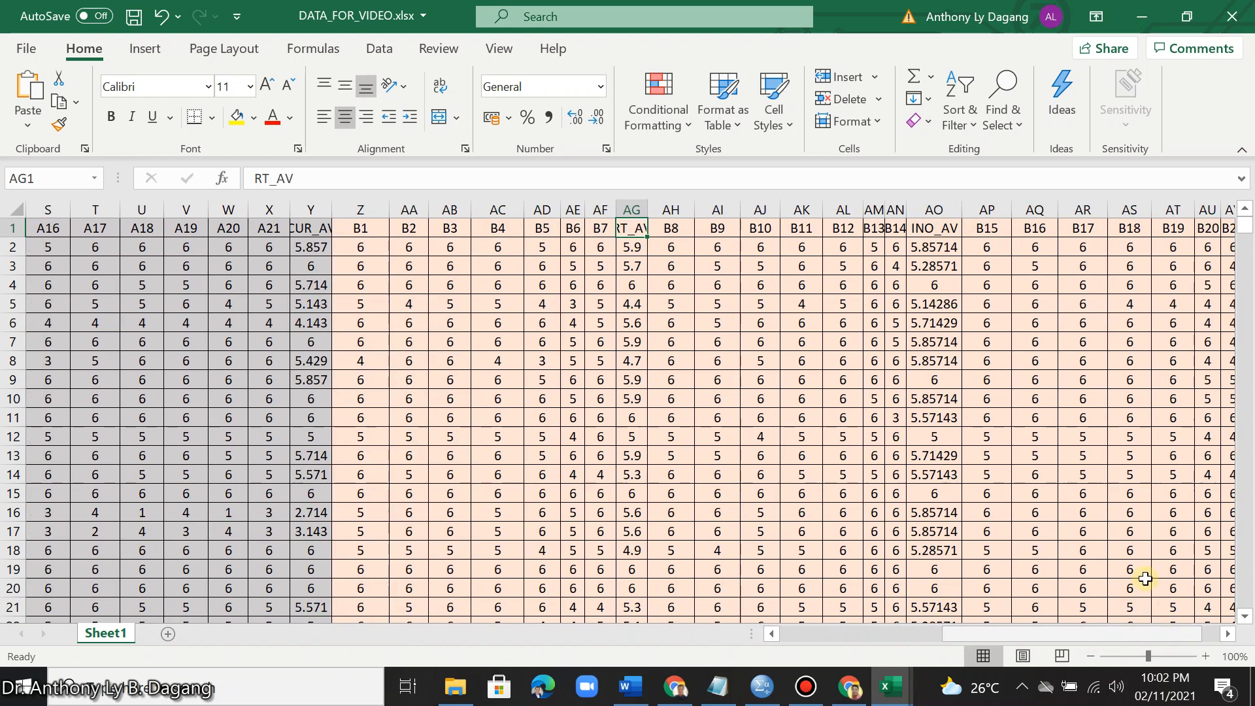
pyautogui.click(667, 230)
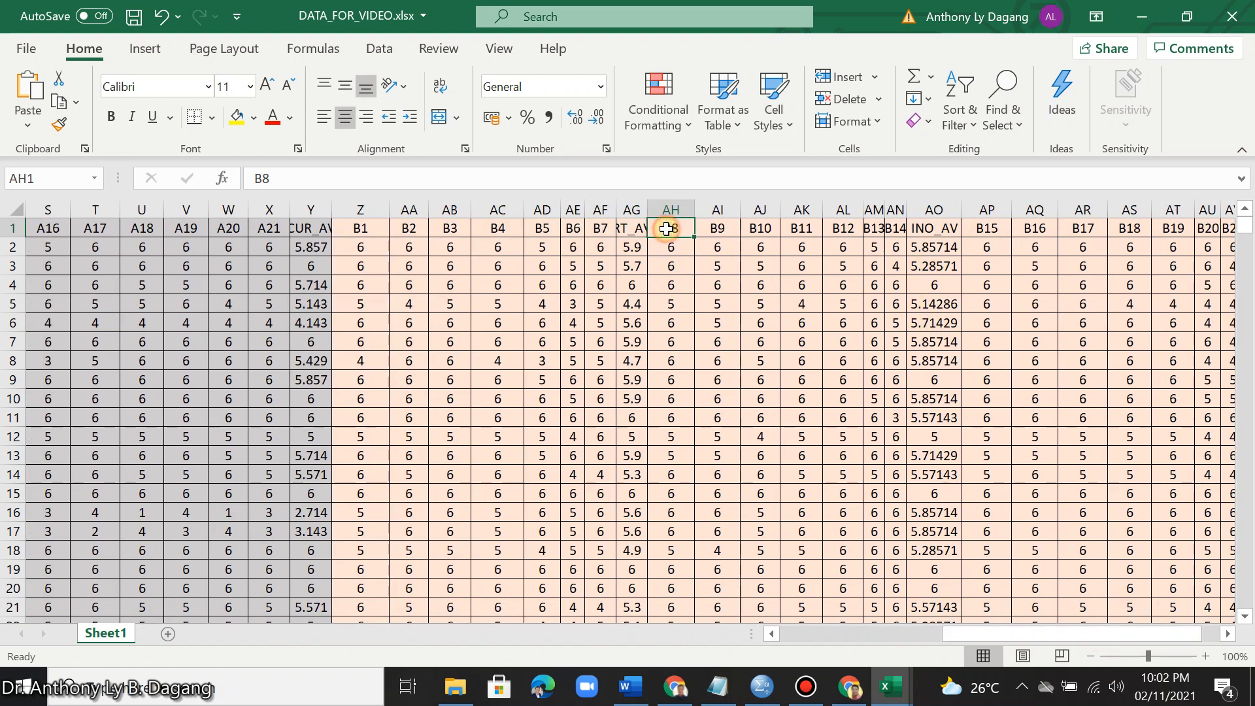
pyautogui.click(895, 230)
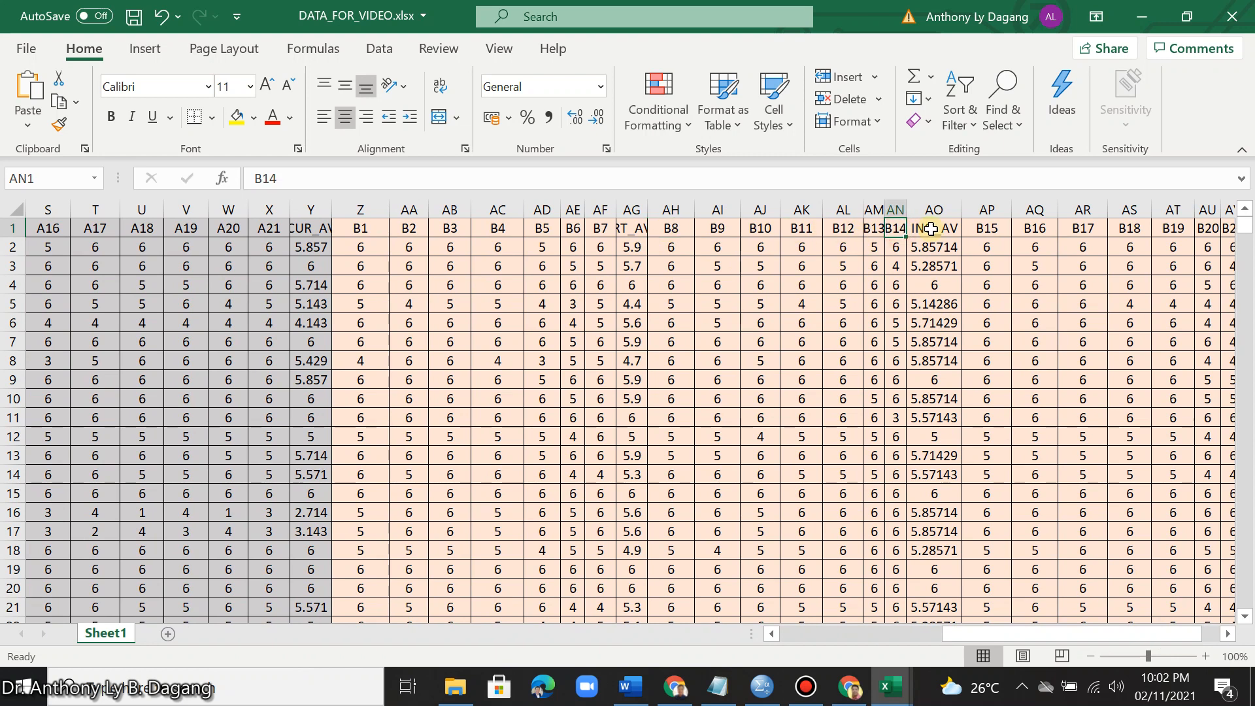
pyautogui.click(932, 229)
pyautogui.click(986, 230)
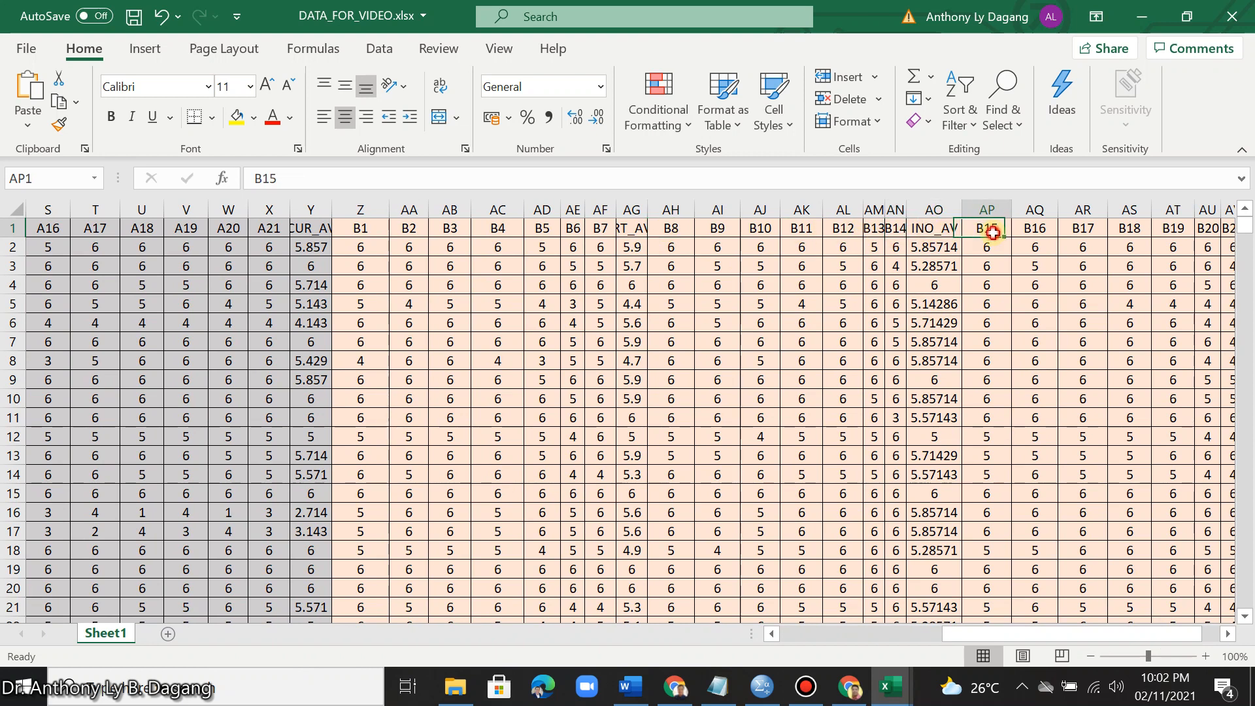
pyautogui.moveTo(1089, 630); pyautogui.dragTo(1138, 634)
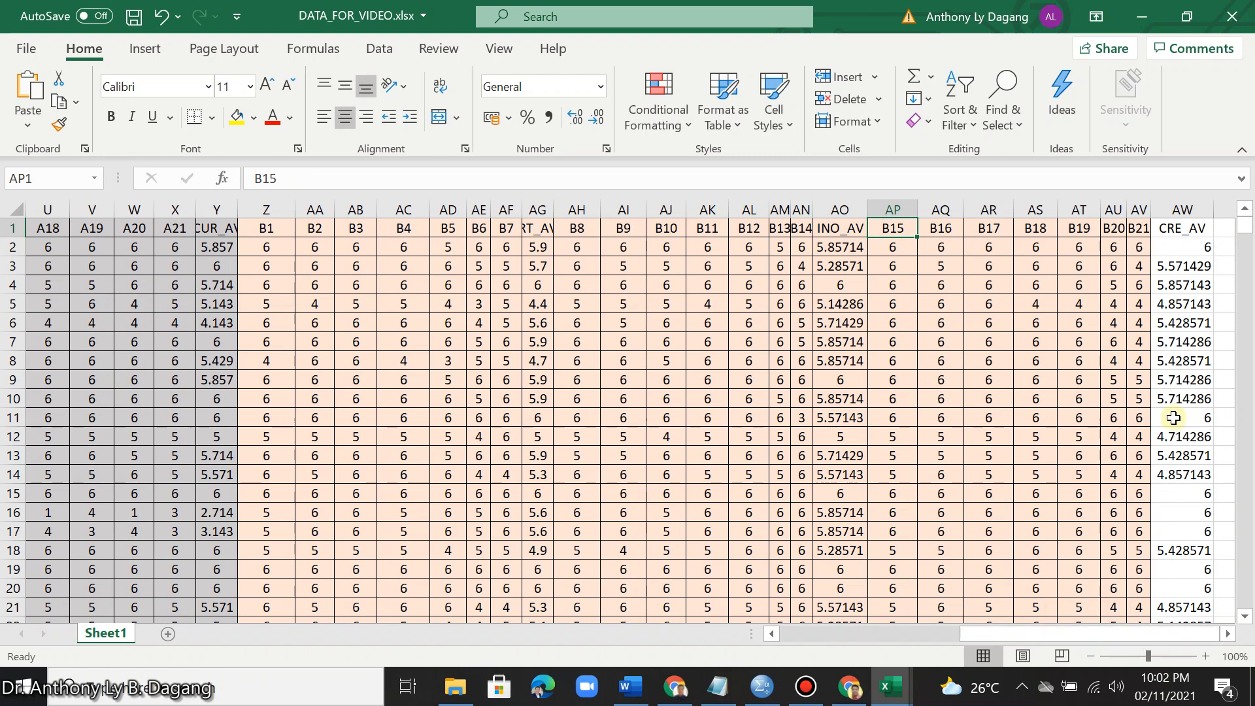
pyautogui.click(1187, 230)
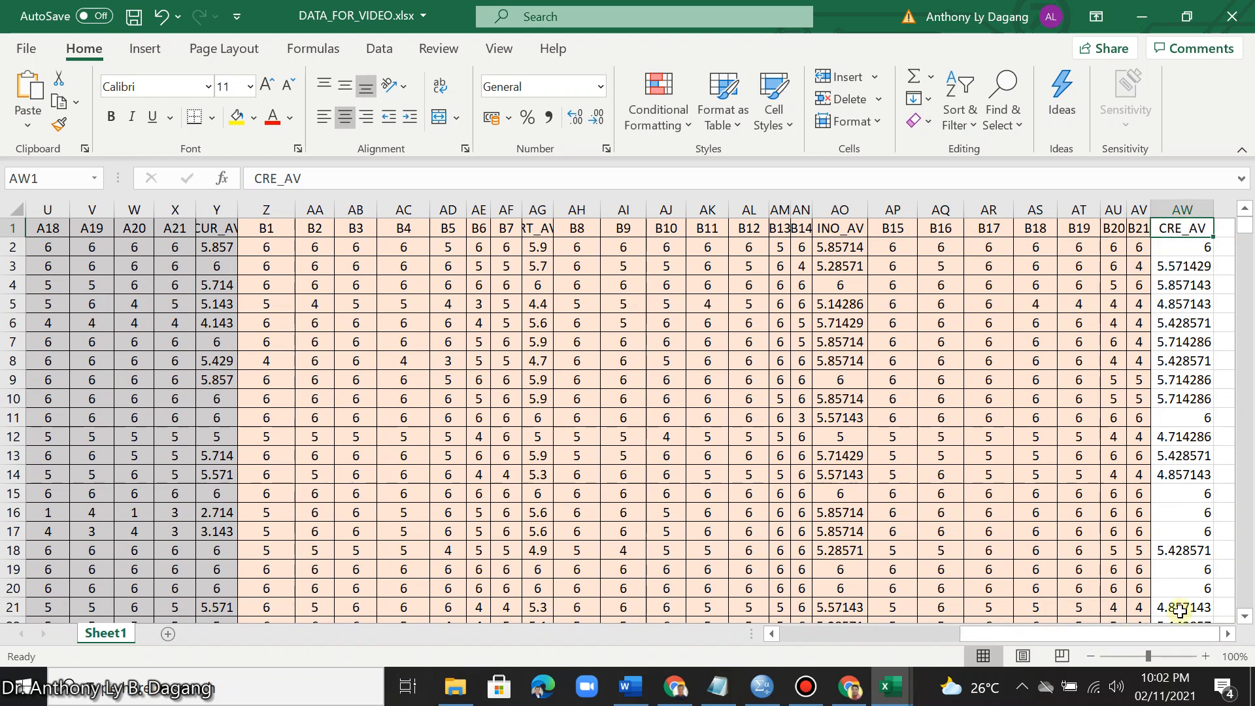
# Return to the TEA_AV column and inspect the average formula in cell I3.
pyautogui.moveTo(1158, 633); pyautogui.dragTo(867, 626)
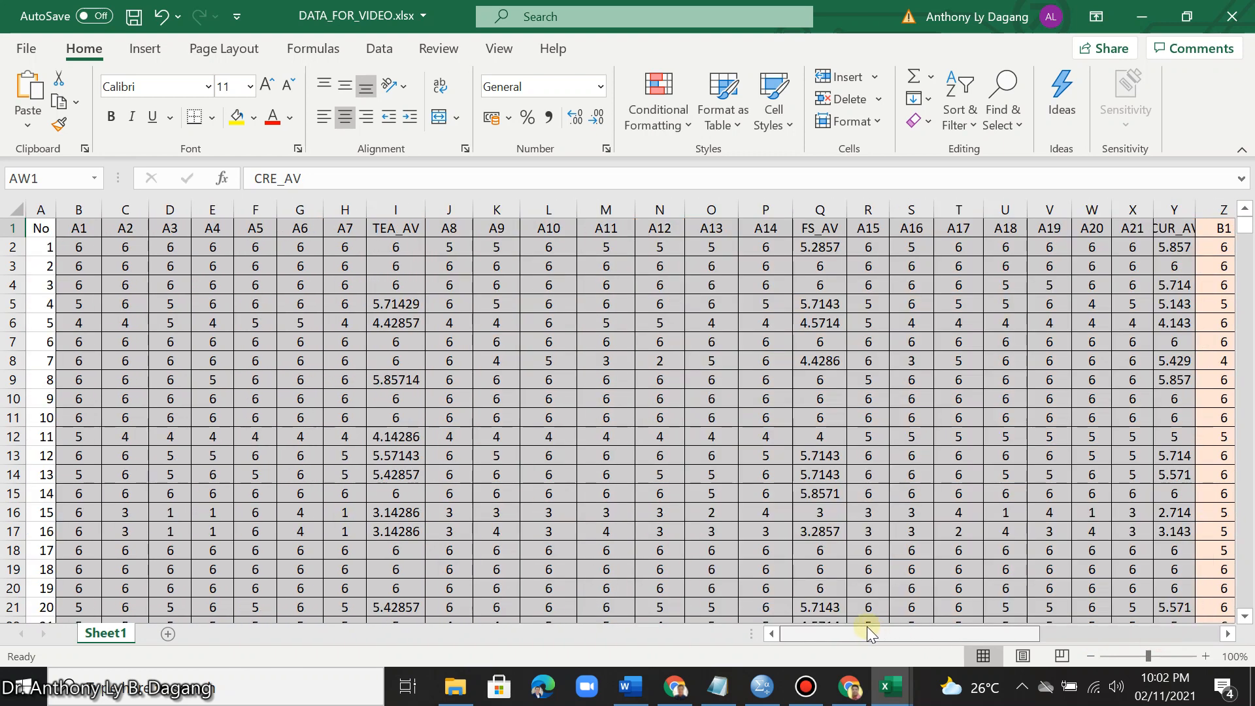
pyautogui.click(399, 220)
pyautogui.click(399, 208)
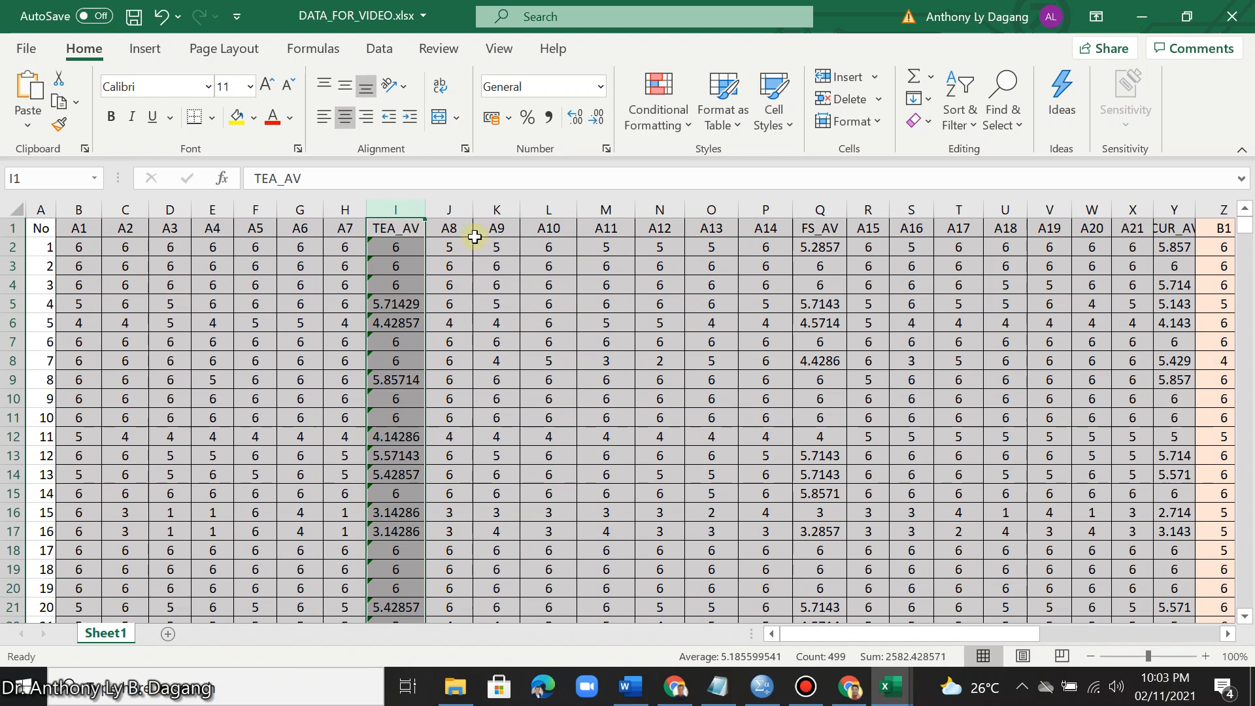
pyautogui.click(475, 237)
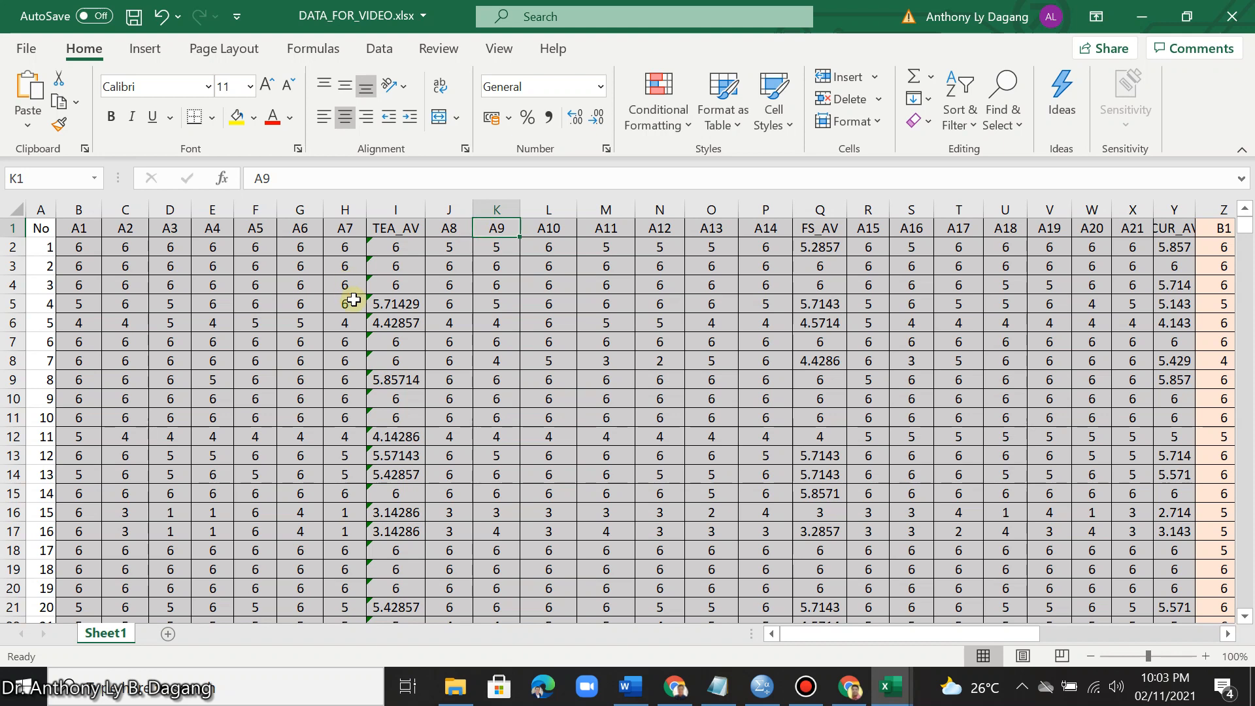
pyautogui.click(391, 268)
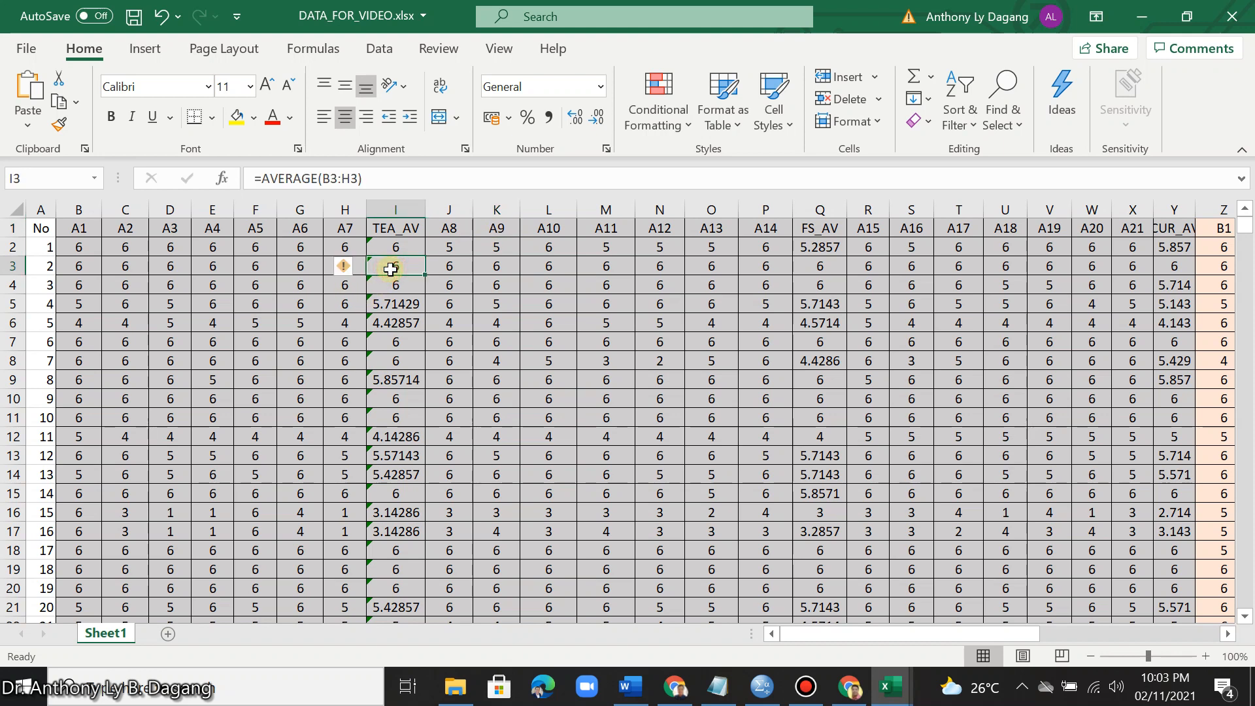
# Clear all TEA_AV averages from I2 to I499.
pyautogui.click(396, 250)
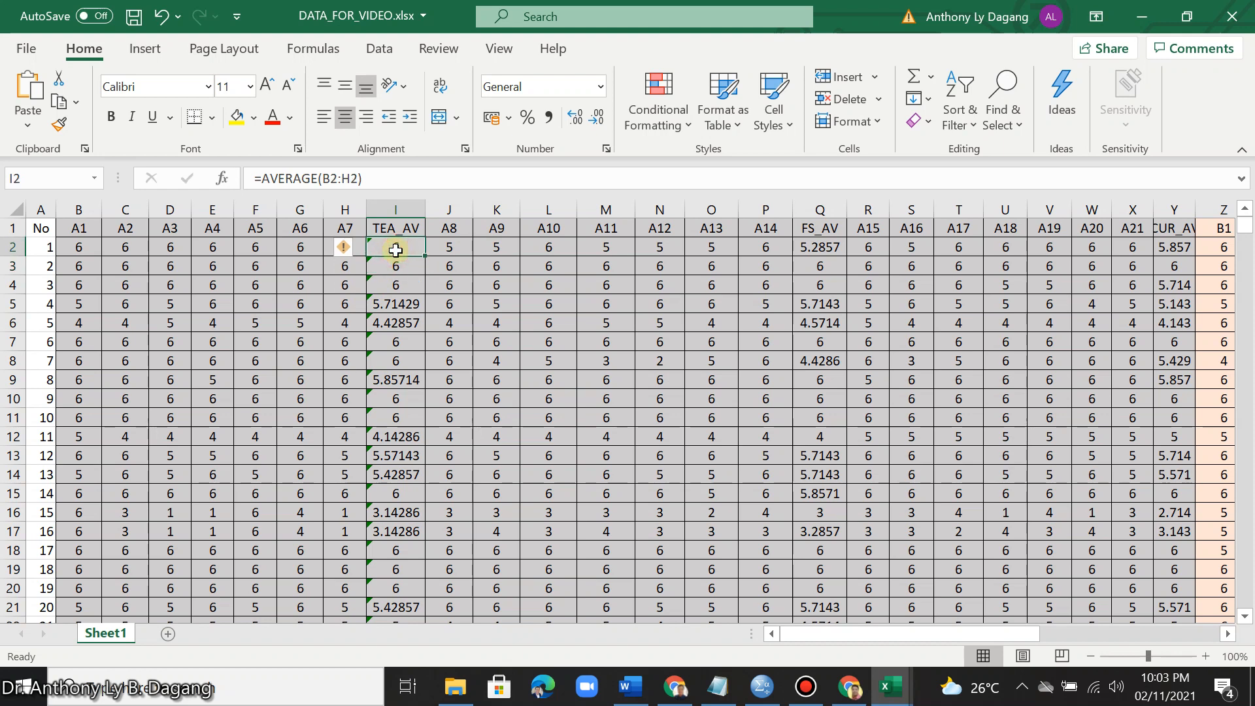
pyautogui.moveTo(396, 255); pyautogui.dragTo(389, 442)
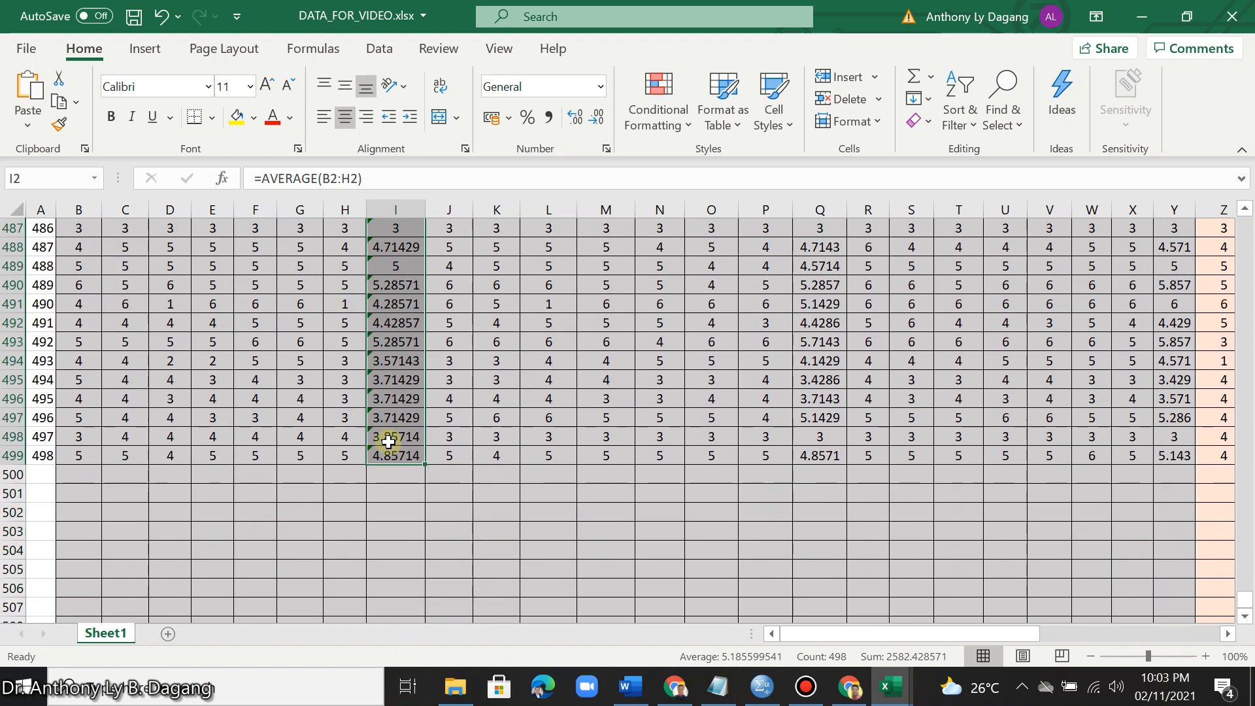
pyautogui.press('Delete')
pyautogui.click(395, 248)
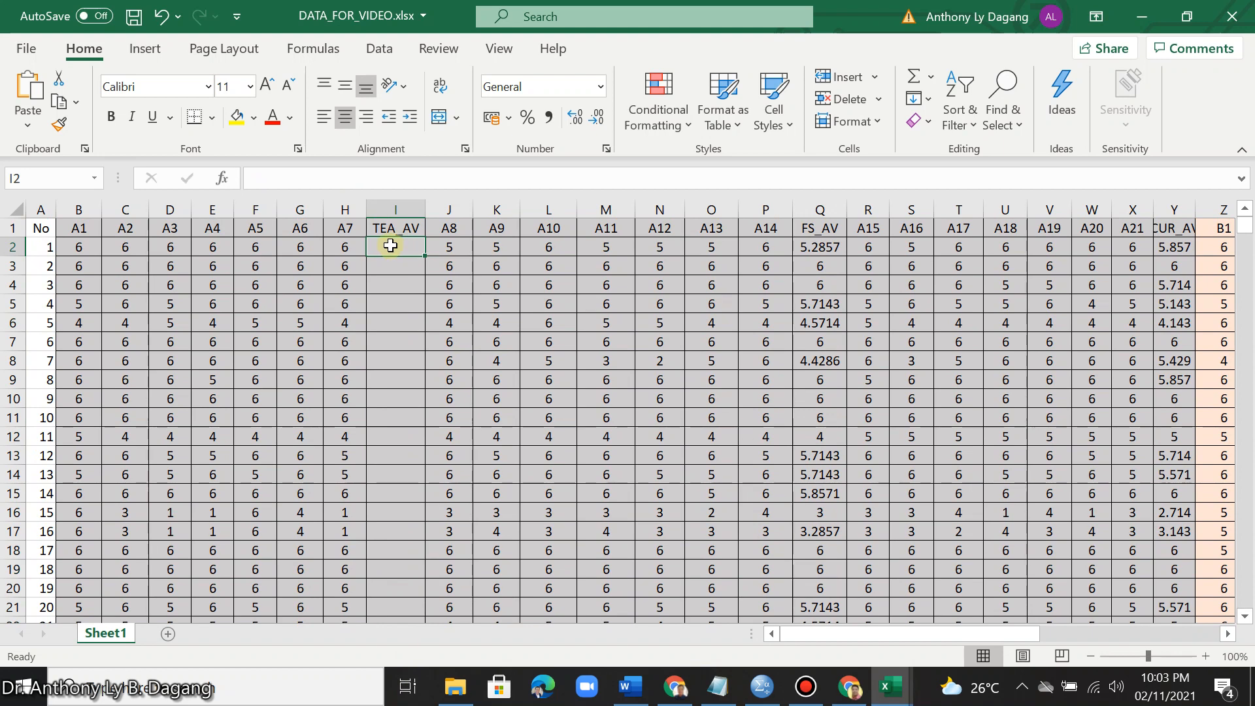
pyautogui.write('=average')
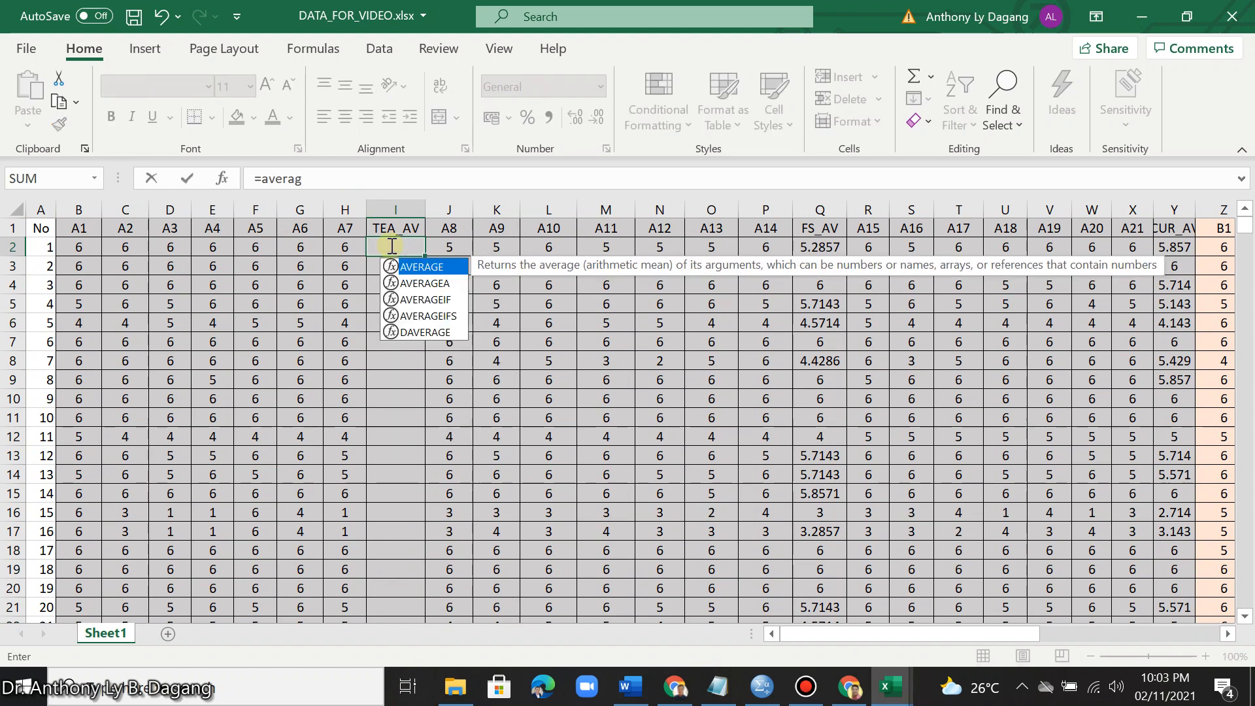
pyautogui.press('BackSpace')
pyautogui.press('BackSpace')
pyautogui.press('BackSpace')
pyautogui.press('BackSpace')
pyautogui.press('BackSpace')
pyautogui.press('BackSpace')
pyautogui.press('BackSpace')
pyautogui.press('BackSpace')
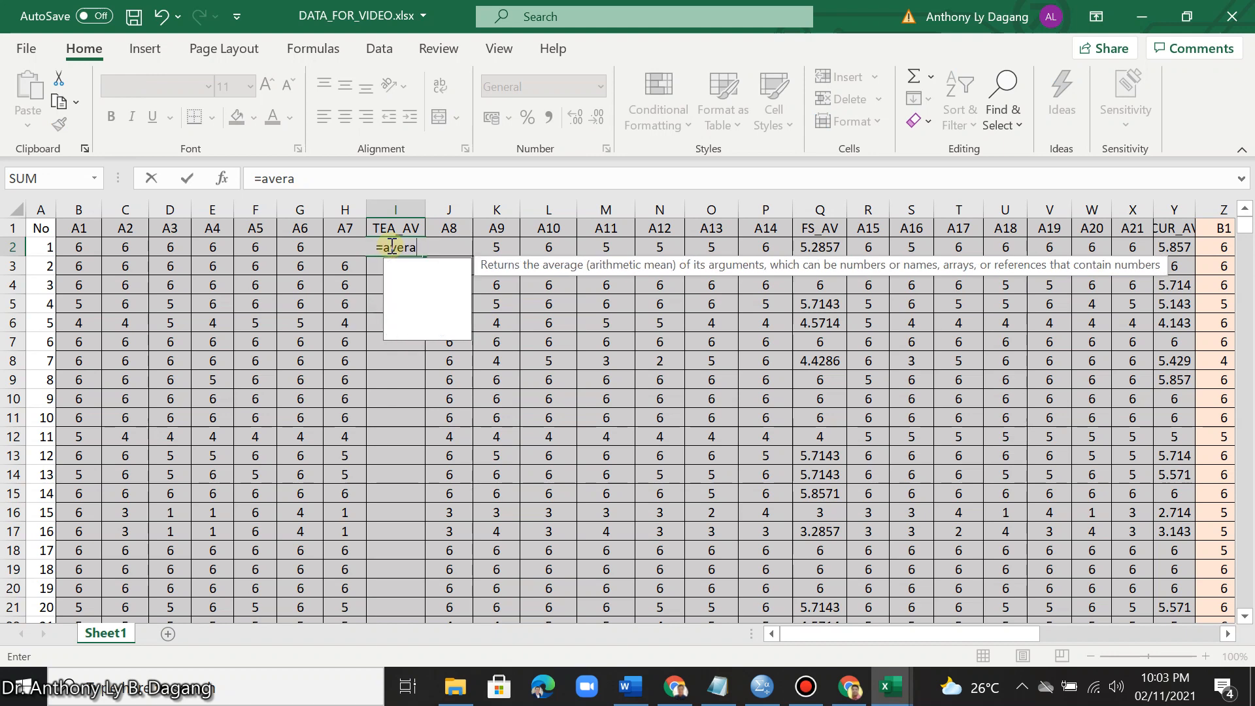
pyautogui.press('Escape')
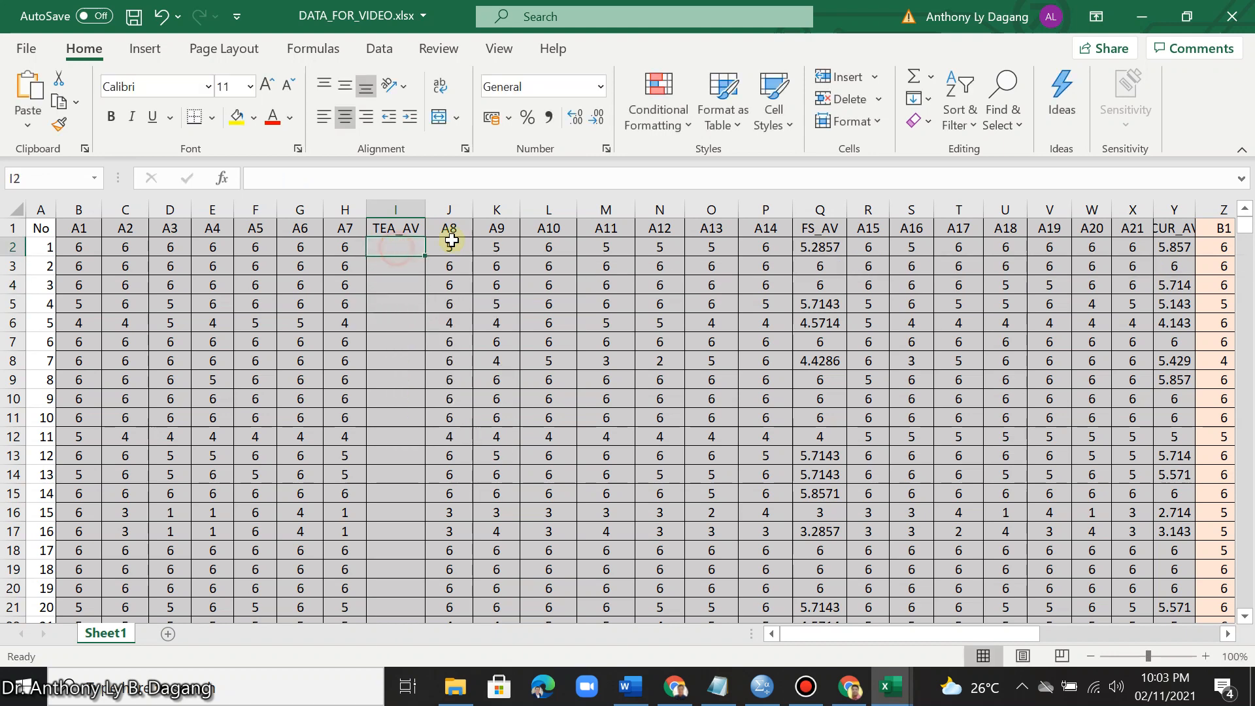
# Calculate the first respondent's TEA_AV in I2 with the Average function over the A1 to A7 responses, B2:H2.
pyautogui.click(931, 80)
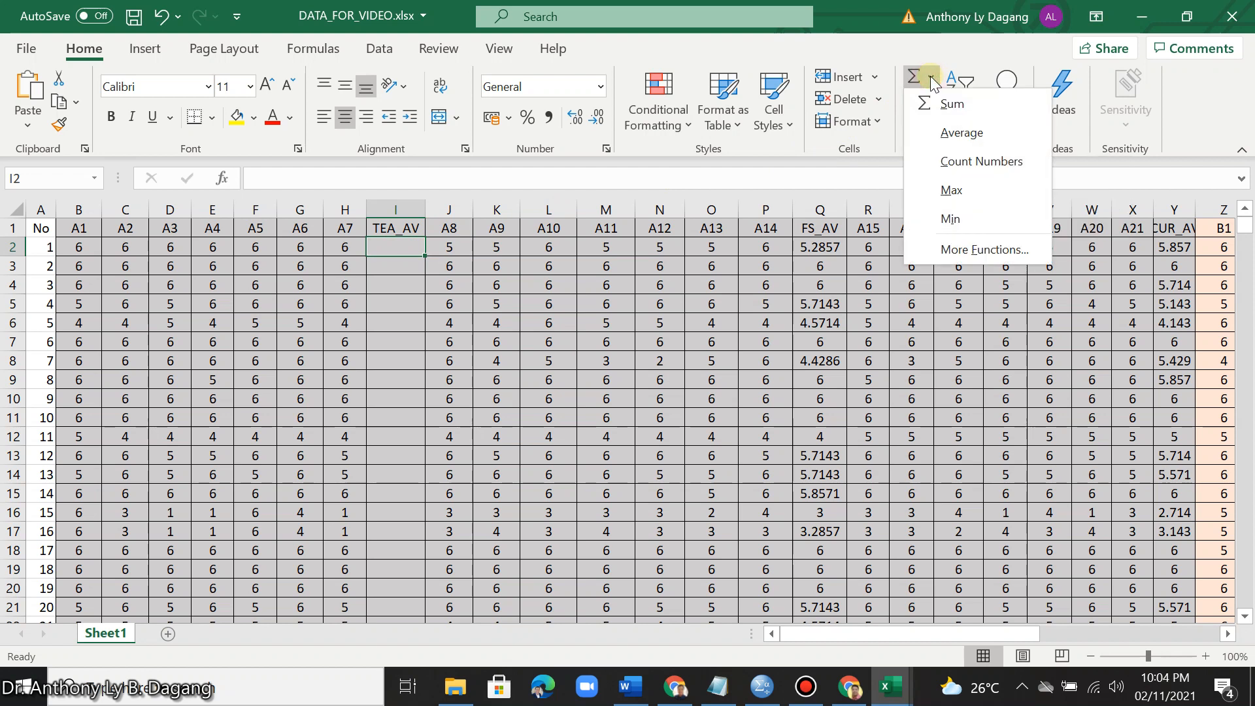
pyautogui.click(940, 132)
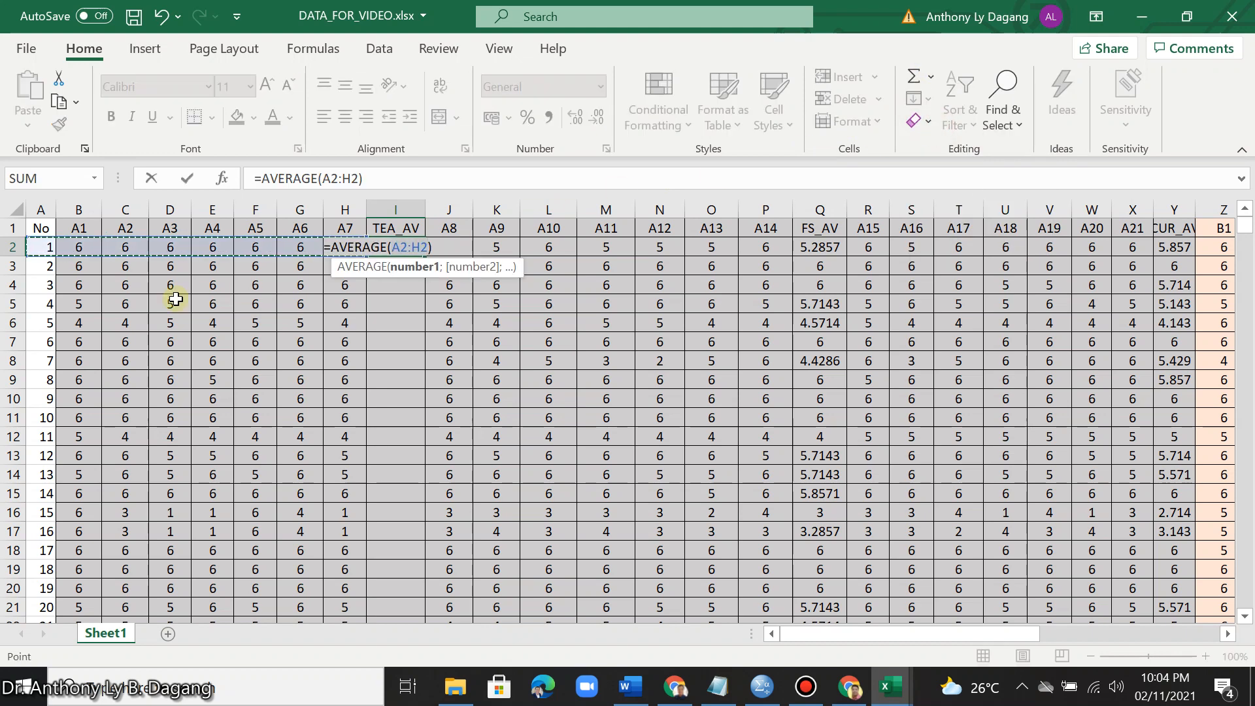
pyautogui.click(80, 248)
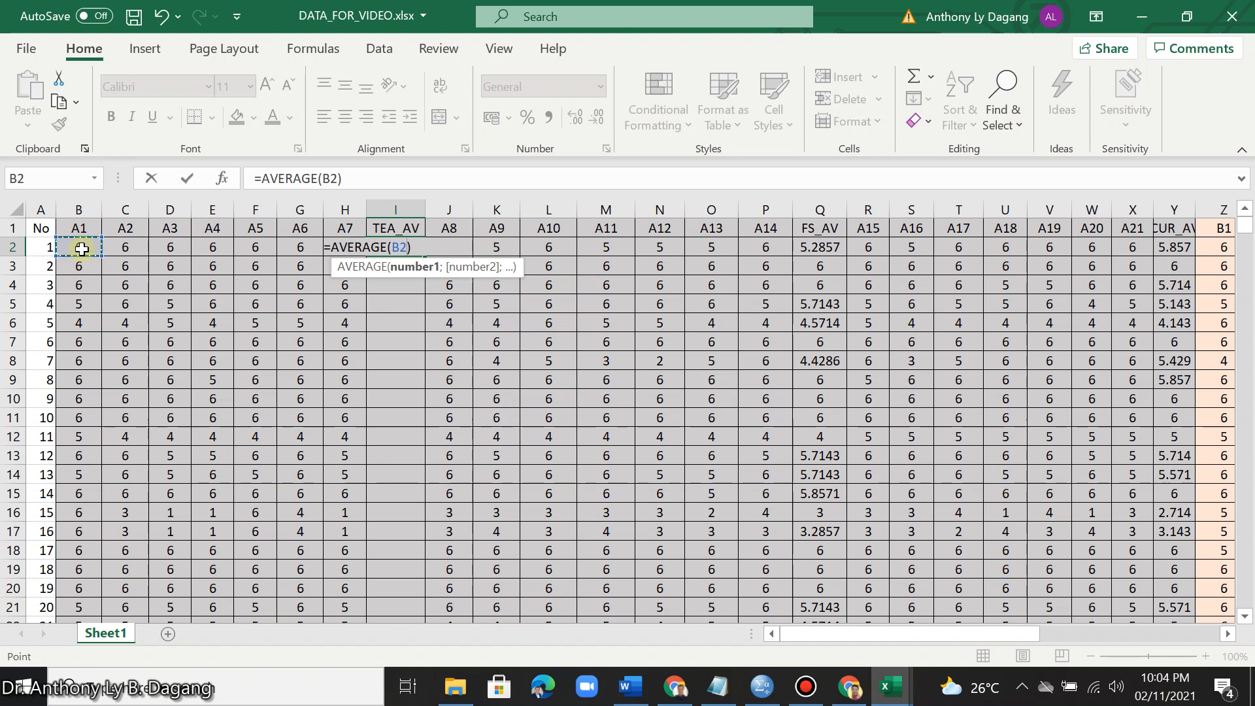
pyautogui.moveTo(80, 249); pyautogui.dragTo(357, 254)
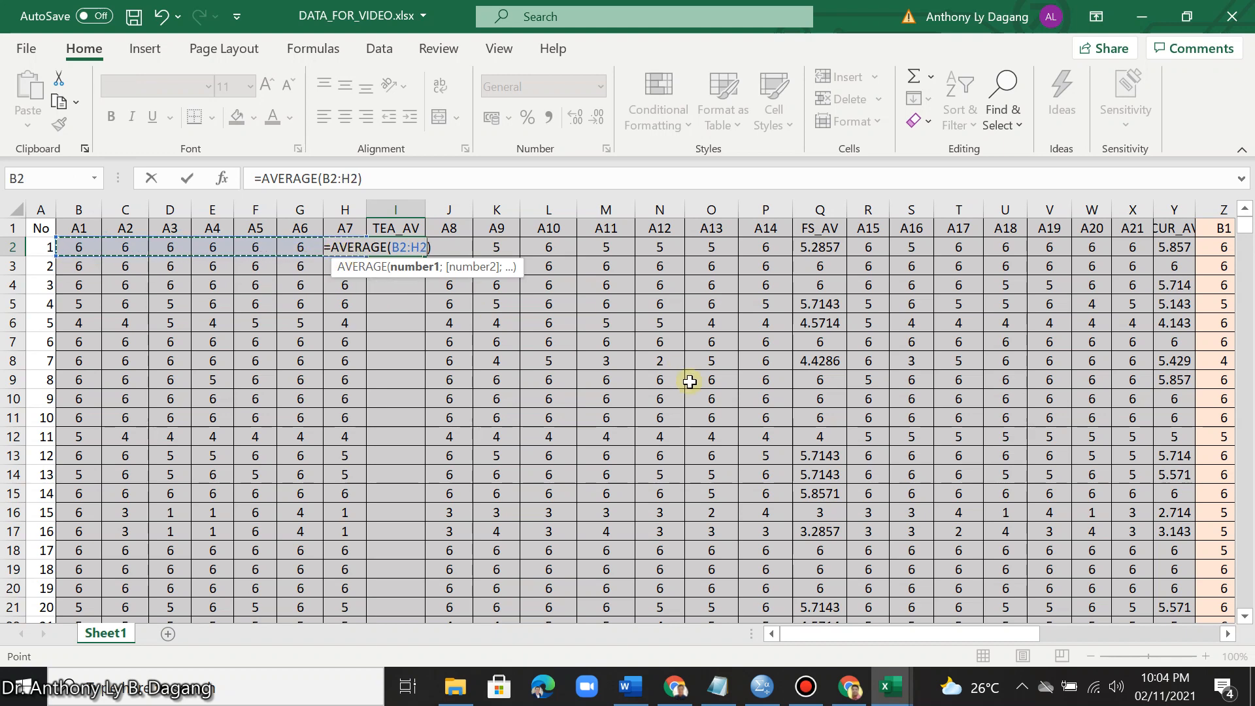
pyautogui.press('Return')
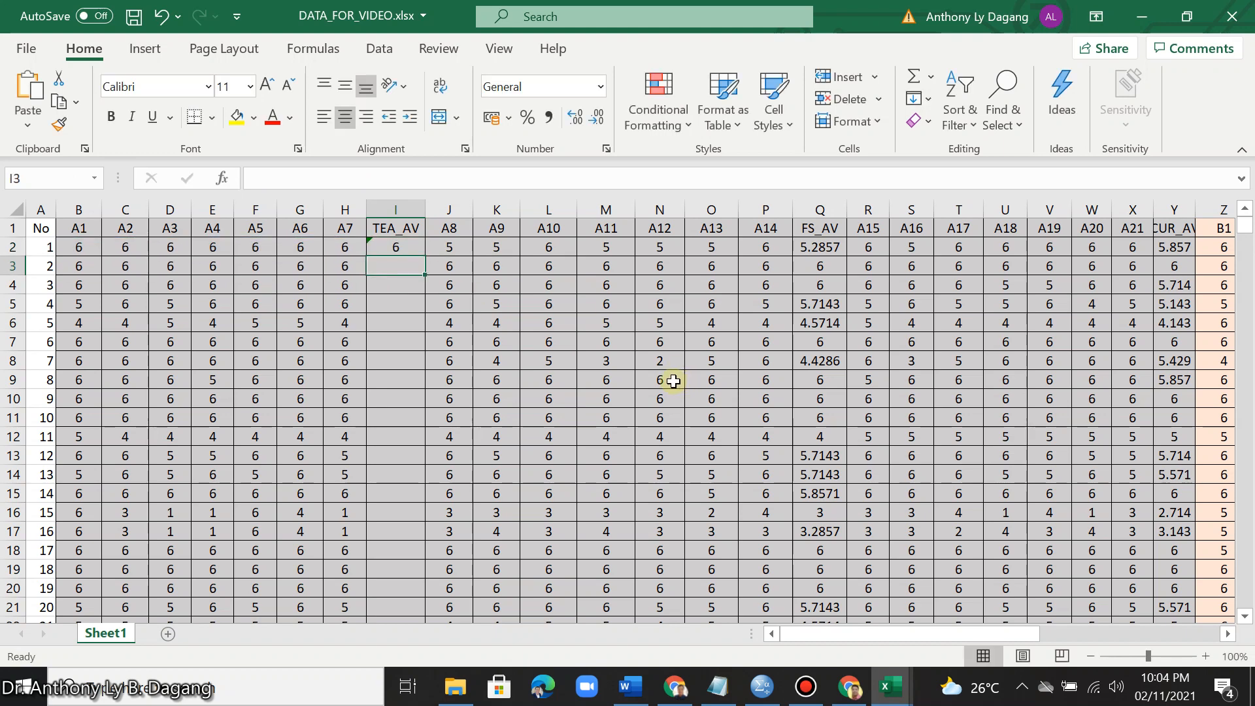
# Fill the I2 average formula down the TEA_AV column to I499.
pyautogui.click(393, 249)
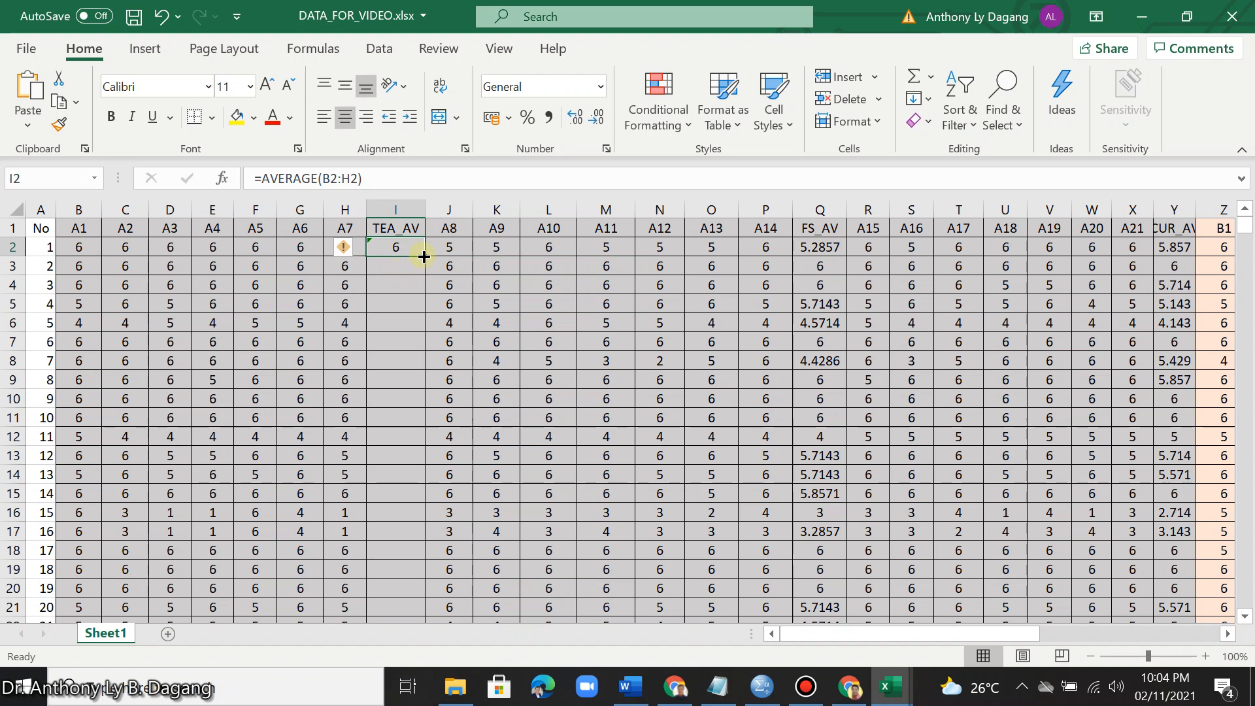
pyautogui.moveTo(424, 257); pyautogui.dragTo(423, 575)
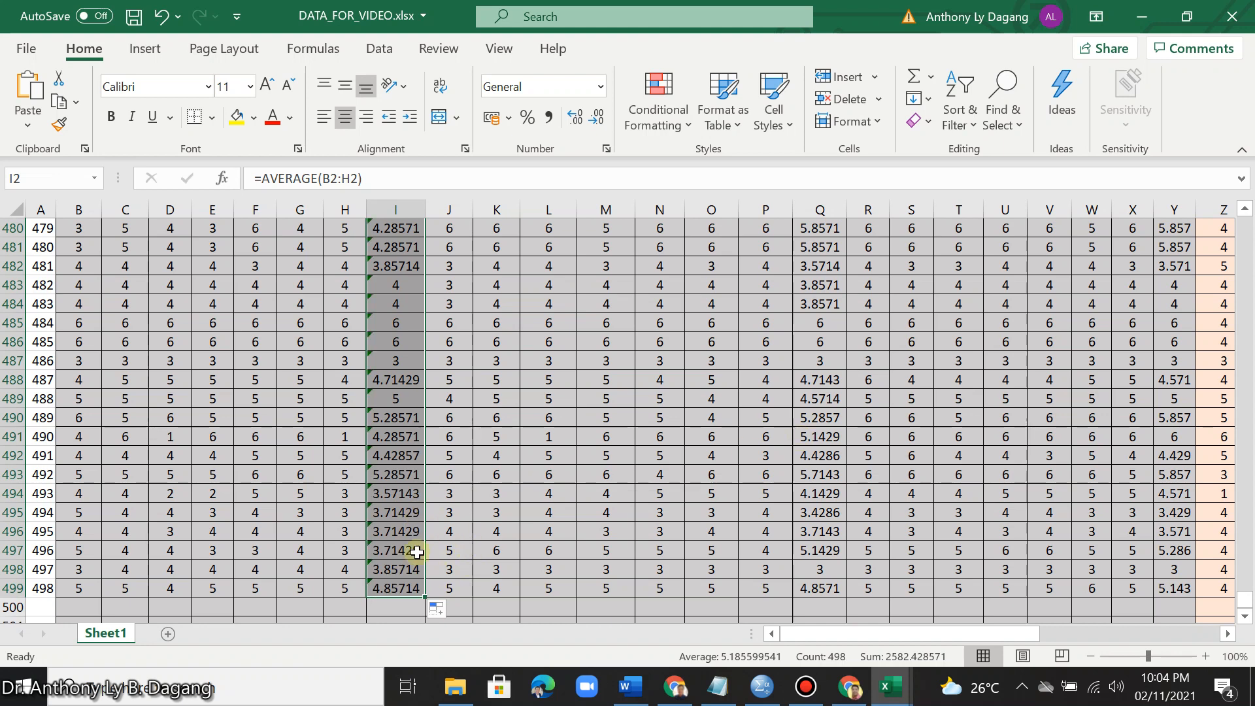
pyautogui.moveTo(1245, 599); pyautogui.dragTo(1247, 222)
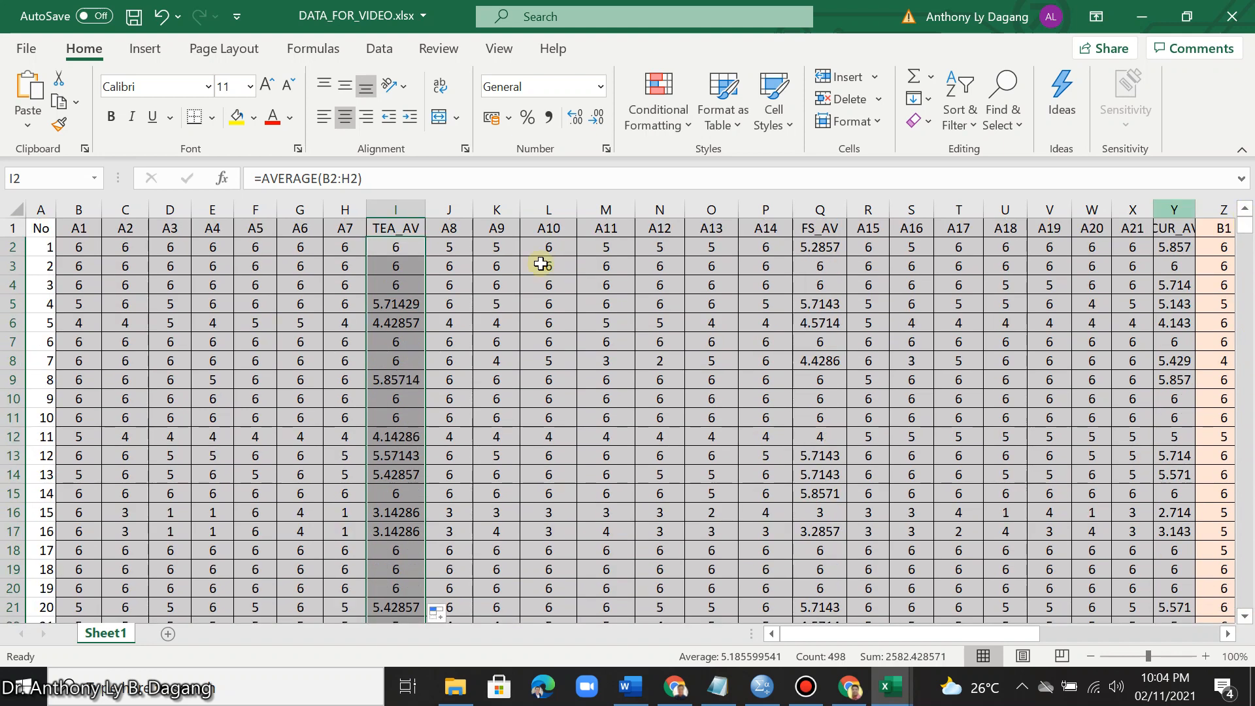
# Check the last Teachers item header, A7, then switch to the questionnaire in Word and review the Teachers items 1 to 7.
pyautogui.click(335, 227)
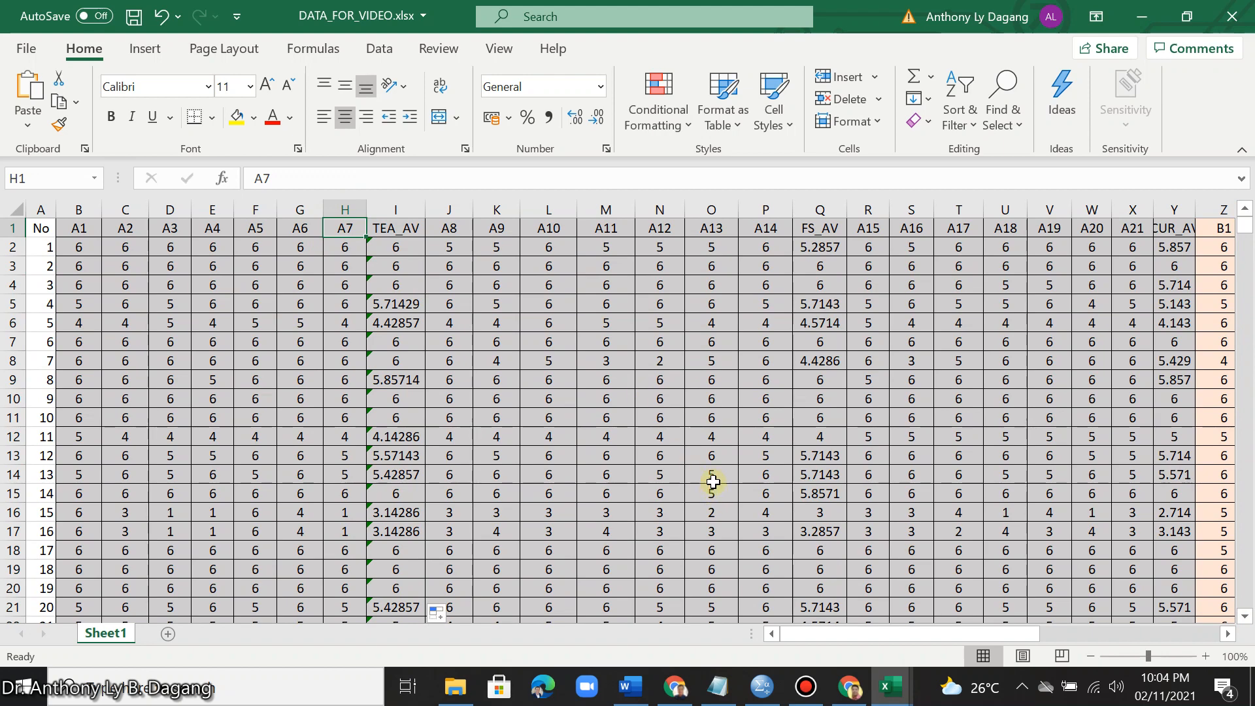
pyautogui.click(629, 686)
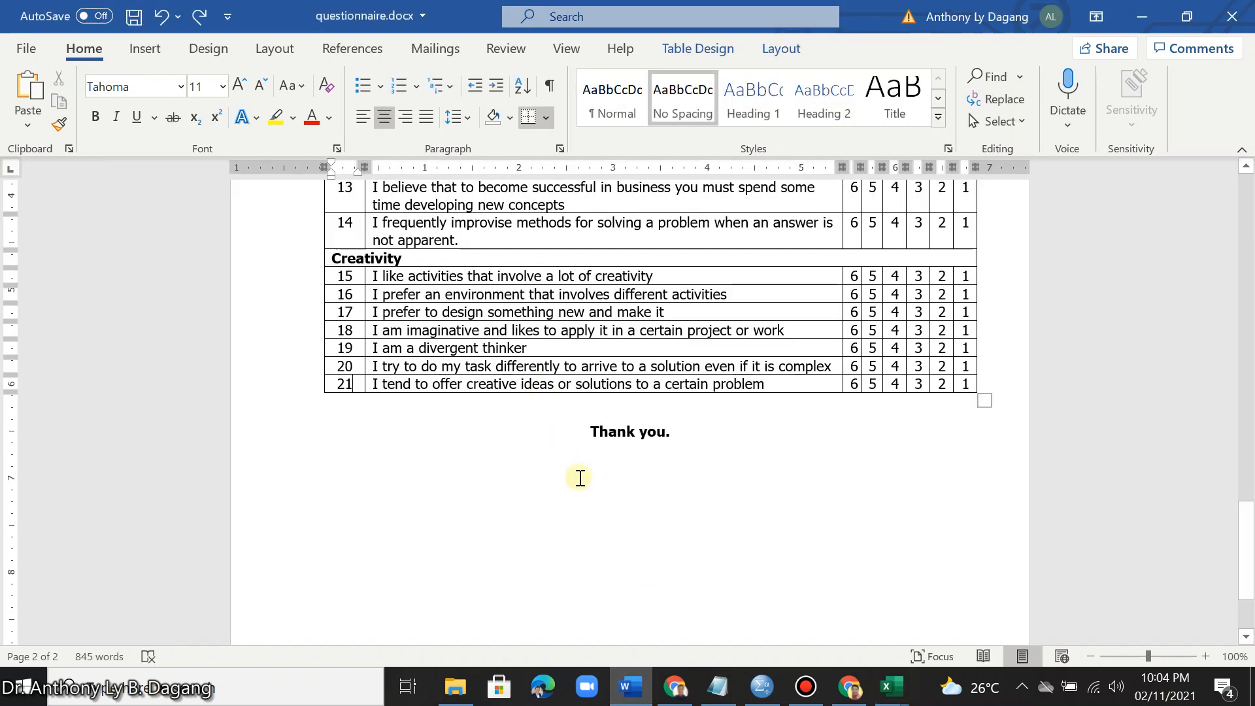
pyautogui.scroll(10, 580, 478)
pyautogui.scroll(15, 580, 478)
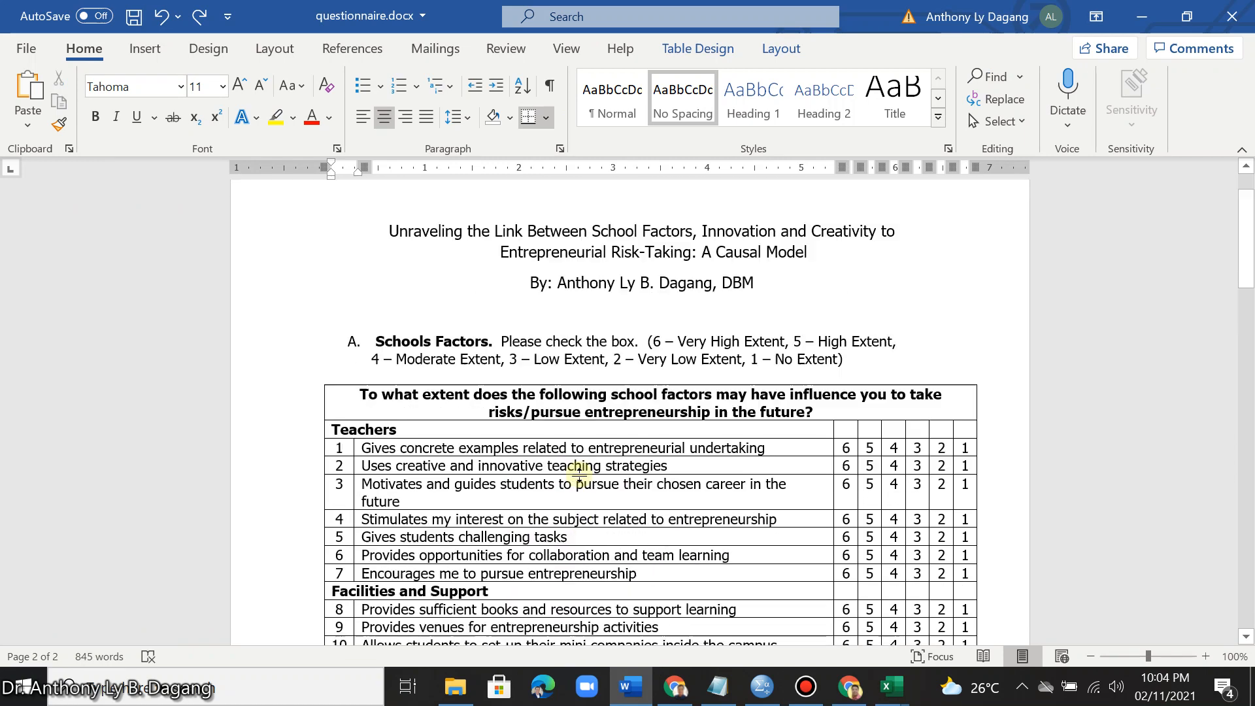
# Switch back to the DATA_FOR_VIDEO.xlsx workbook in Excel and inspect the TEA_AV formula in I2.
pyautogui.moveTo(892, 687)
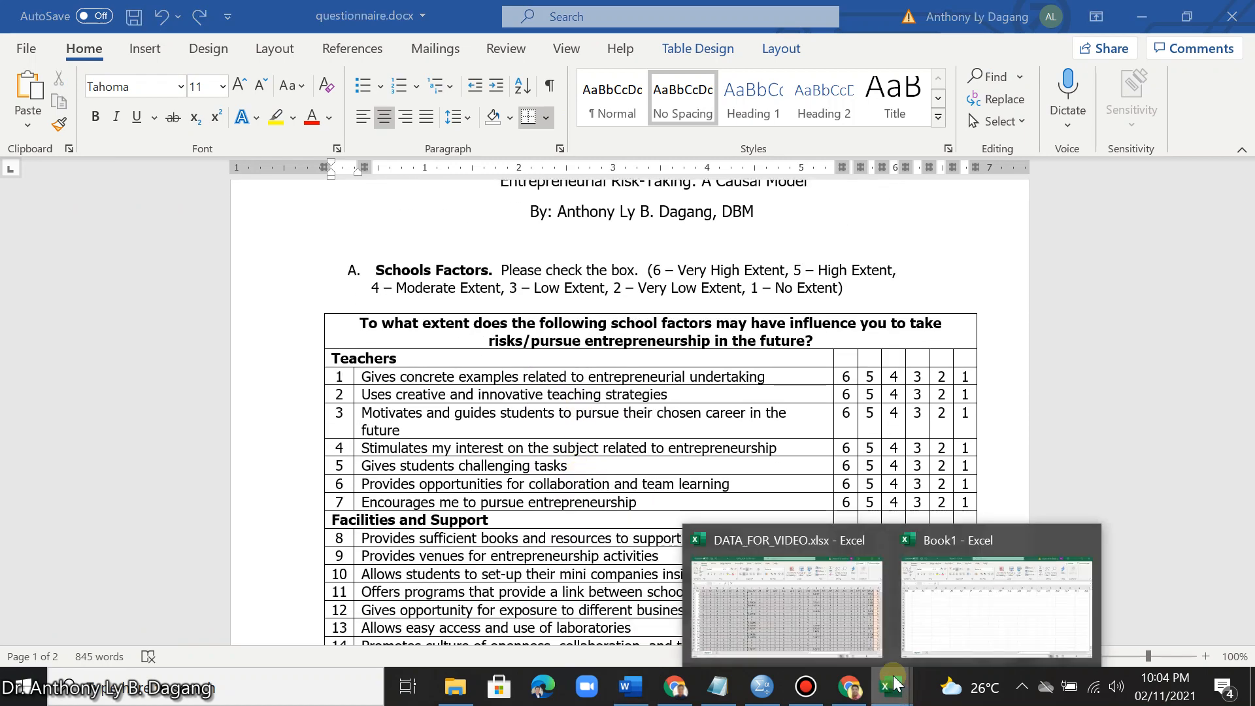
pyautogui.click(844, 633)
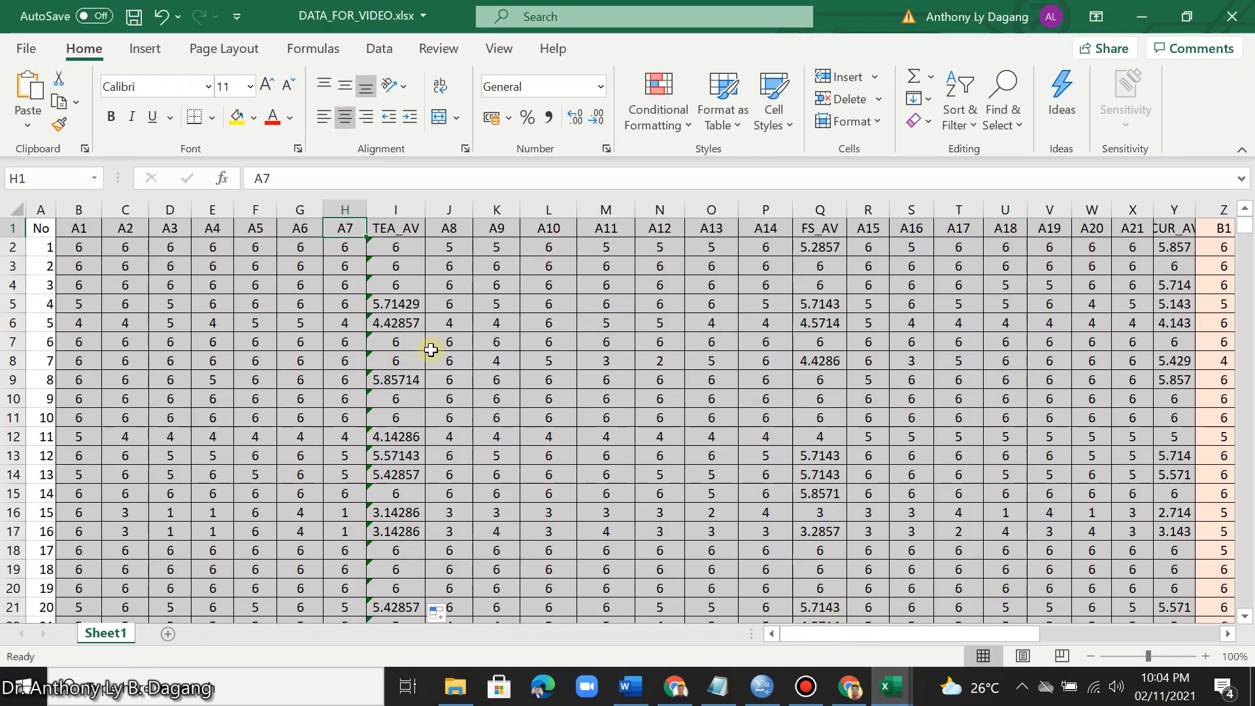
pyautogui.click(391, 248)
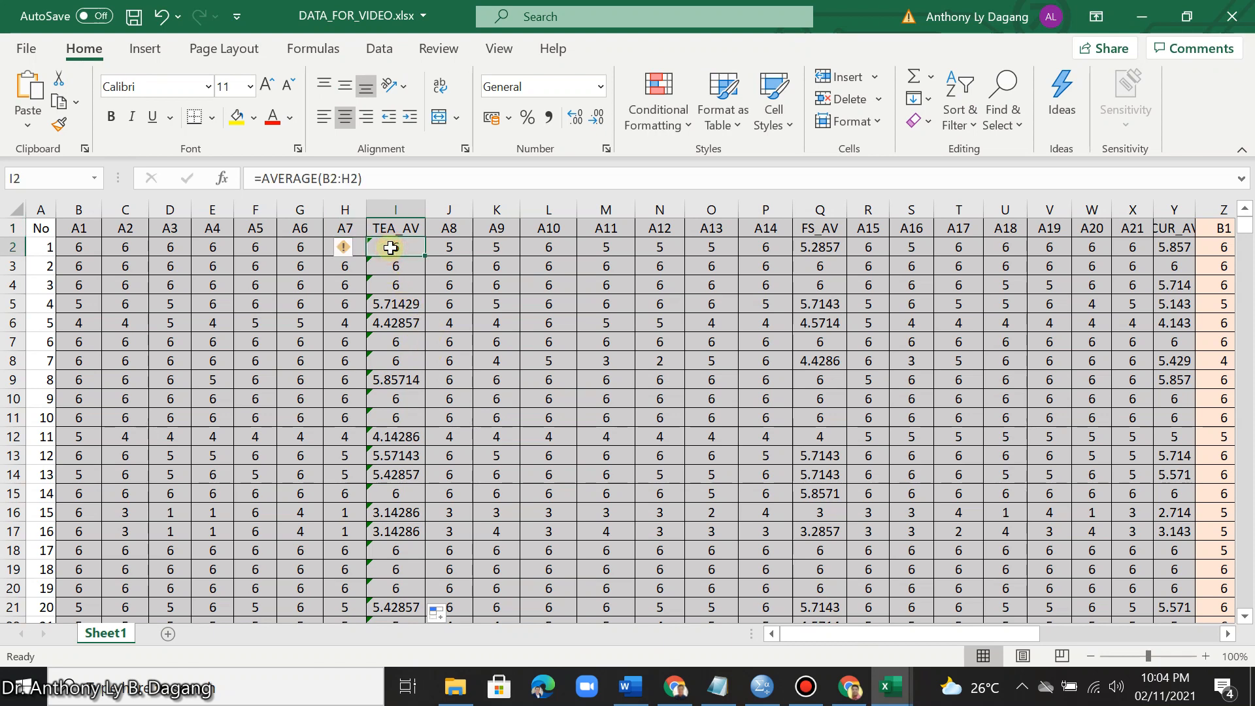